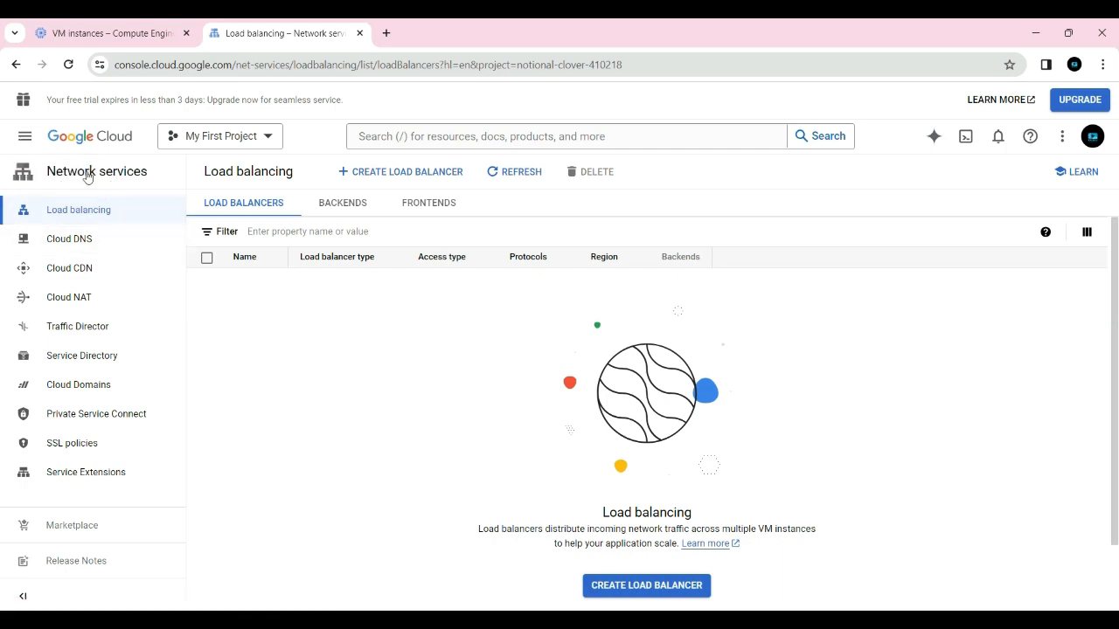
Start a new Compute Engine instance template and name it mytemplate
{"action": "left_click", "coordinate": [74, 217]}
{"action": "left_click", "coordinate": [25, 136]}
{"action": "left_click", "coordinate": [111, 318]}
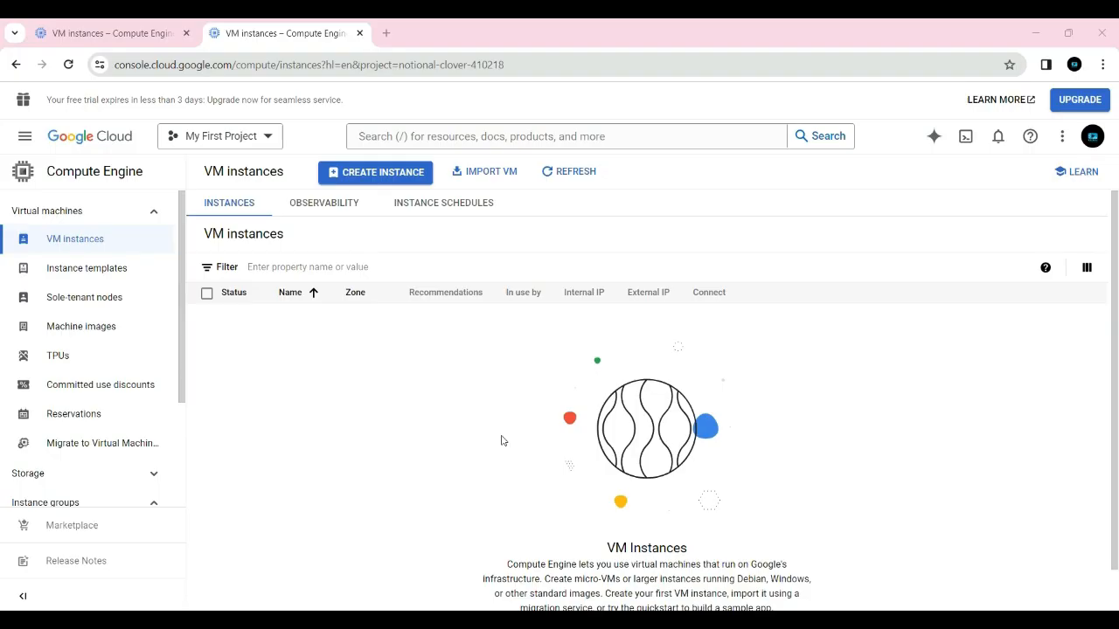
{"action": "left_click", "coordinate": [85, 272]}
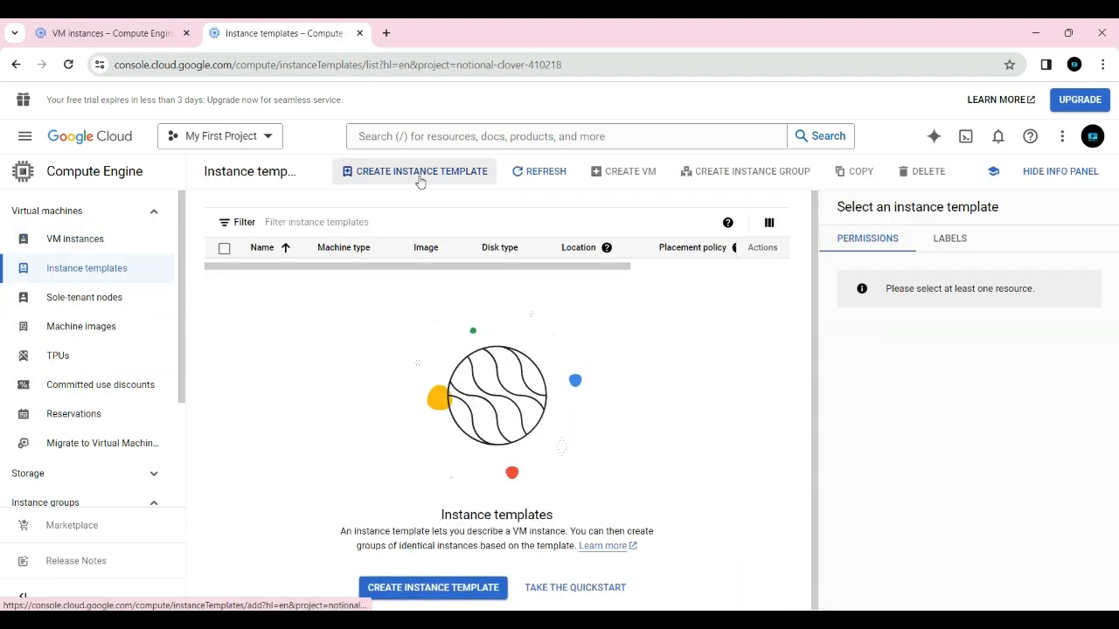
{"action": "left_click", "coordinate": [419, 173]}
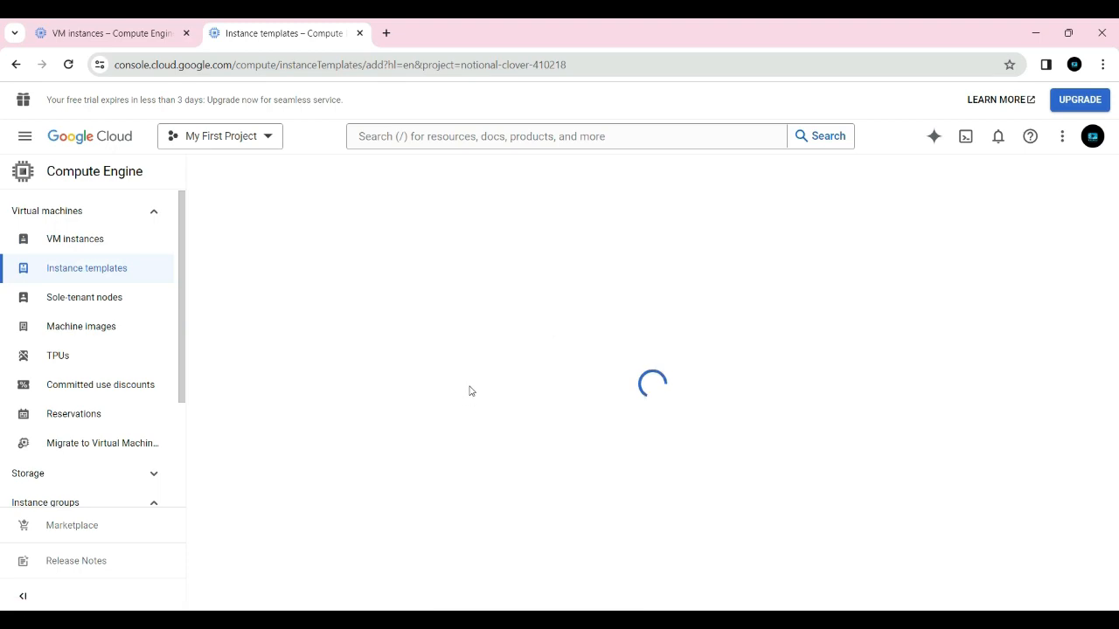
{"action": "type", "text": "mytemplate"}
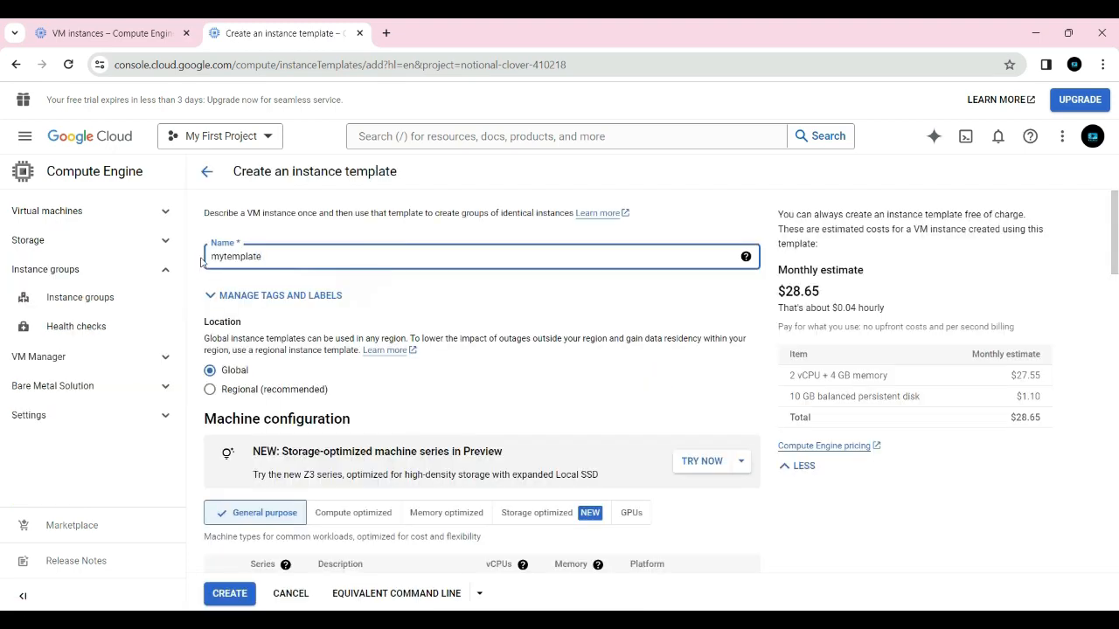
Set the template's network interface to vpc-private-2 with subnetwork subnet2 (us-central1), and create the template
{"action": "scroll", "coordinate": [535, 404], "scroll_direction": "down", "scroll_amount": 5}
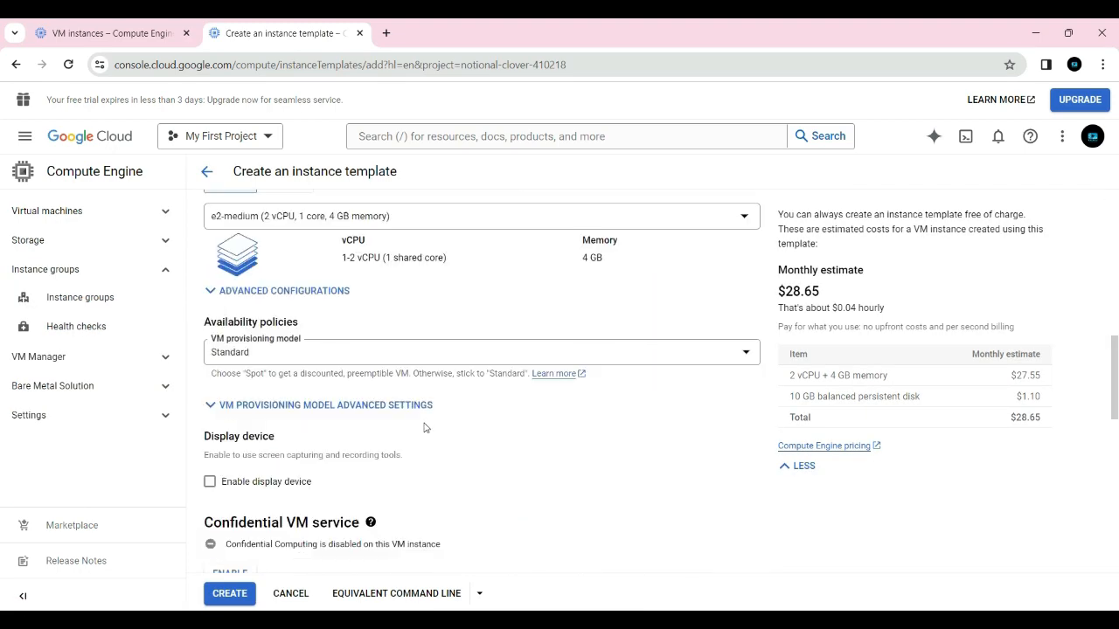
{"action": "scroll", "coordinate": [429, 400], "scroll_direction": "down", "scroll_amount": 10}
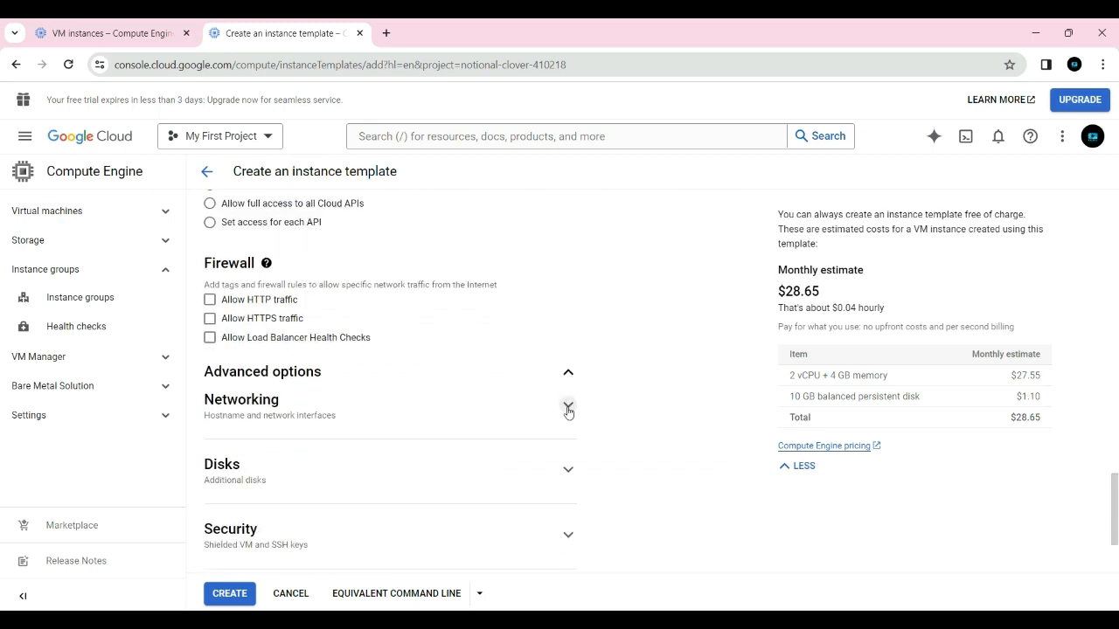
{"action": "left_click", "coordinate": [568, 405]}
{"action": "scroll", "coordinate": [408, 465], "scroll_direction": "down", "scroll_amount": 5}
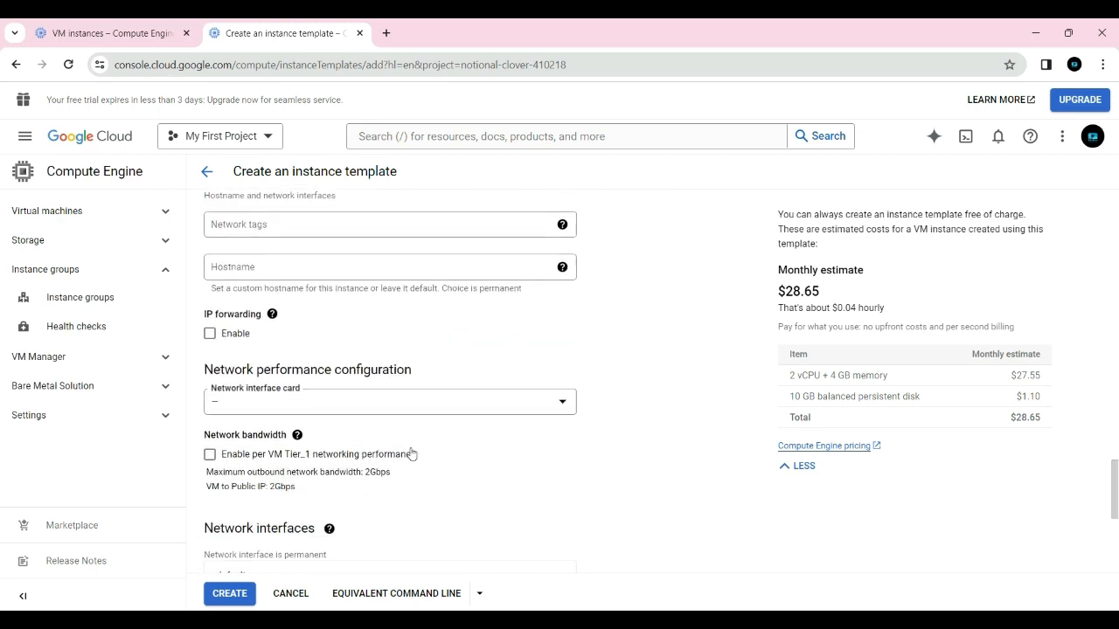
{"action": "left_click", "coordinate": [414, 442]}
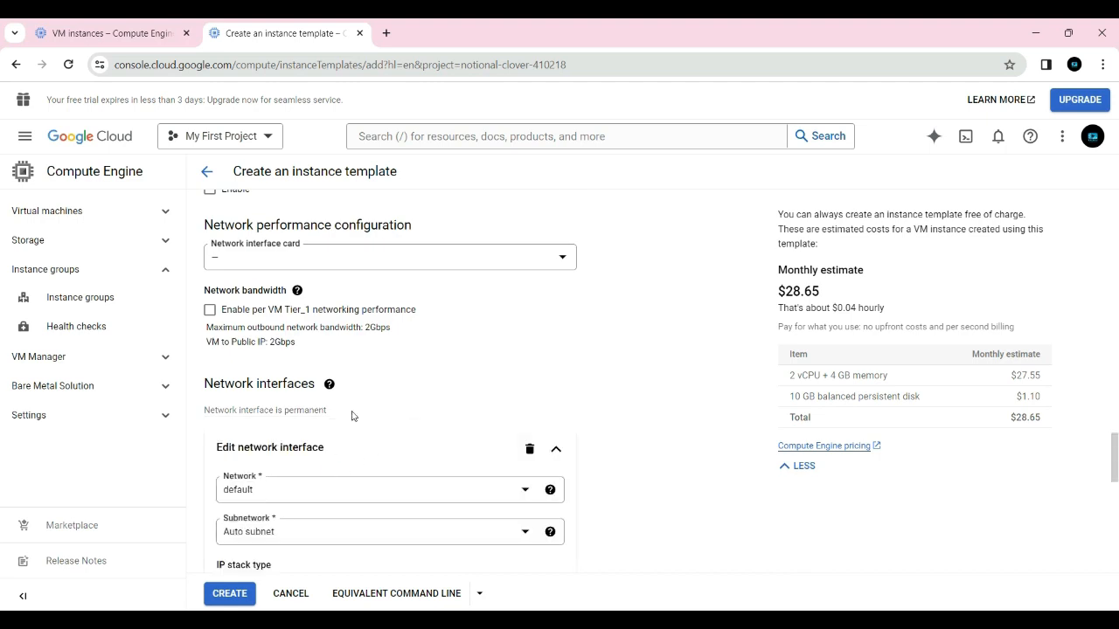
{"action": "scroll", "coordinate": [350, 410], "scroll_direction": "down", "scroll_amount": 2}
{"action": "left_click", "coordinate": [293, 350]}
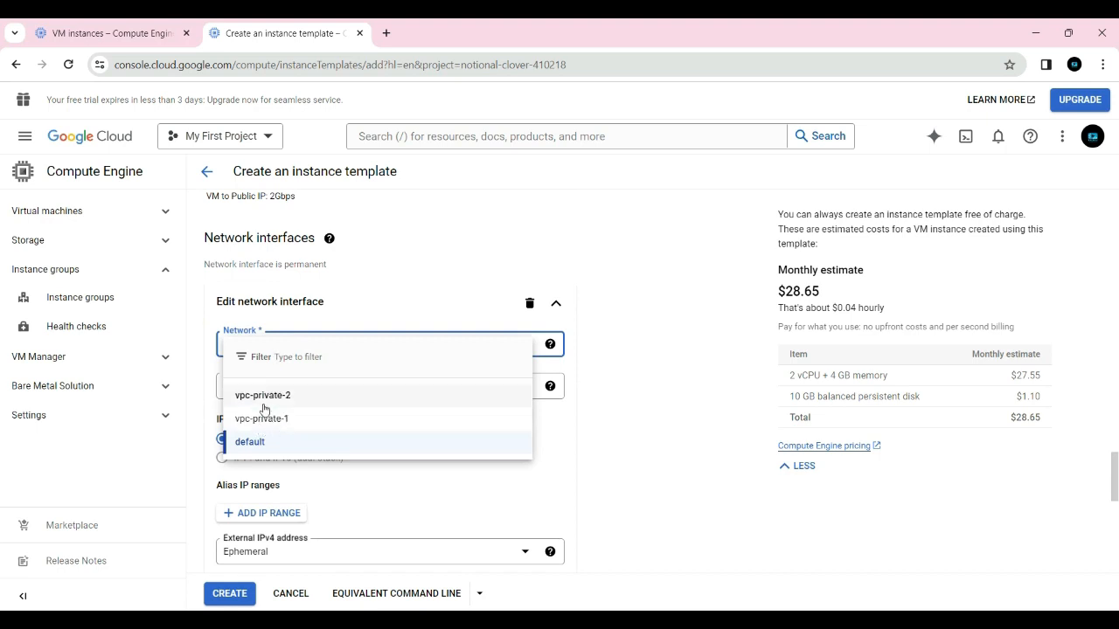
{"action": "left_click", "coordinate": [267, 399]}
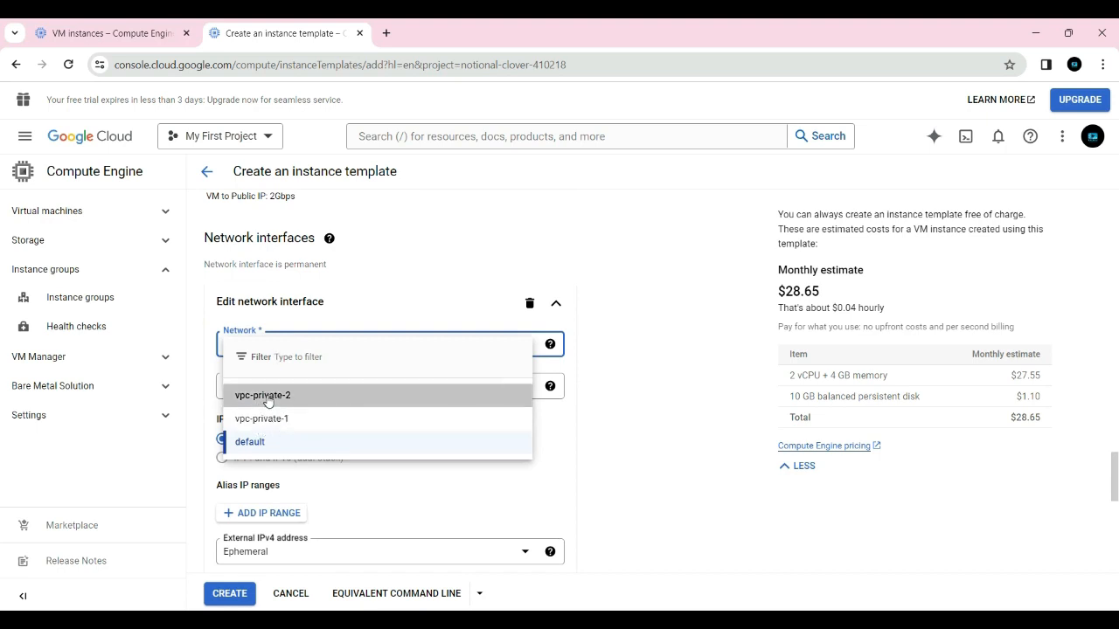
{"action": "left_click", "coordinate": [301, 389]}
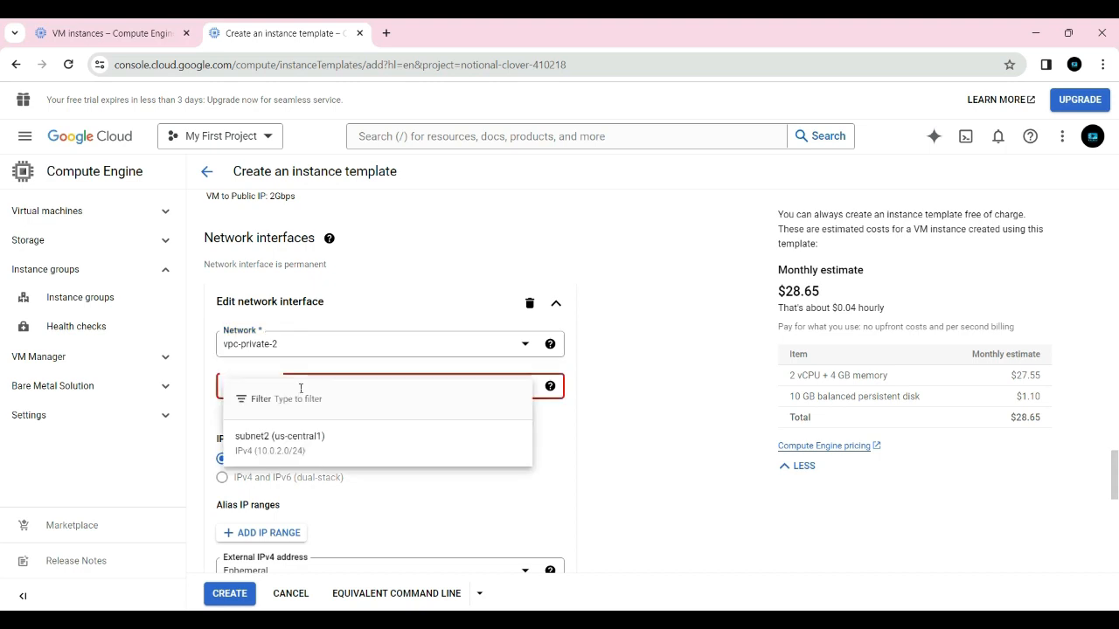
{"action": "left_click", "coordinate": [283, 446]}
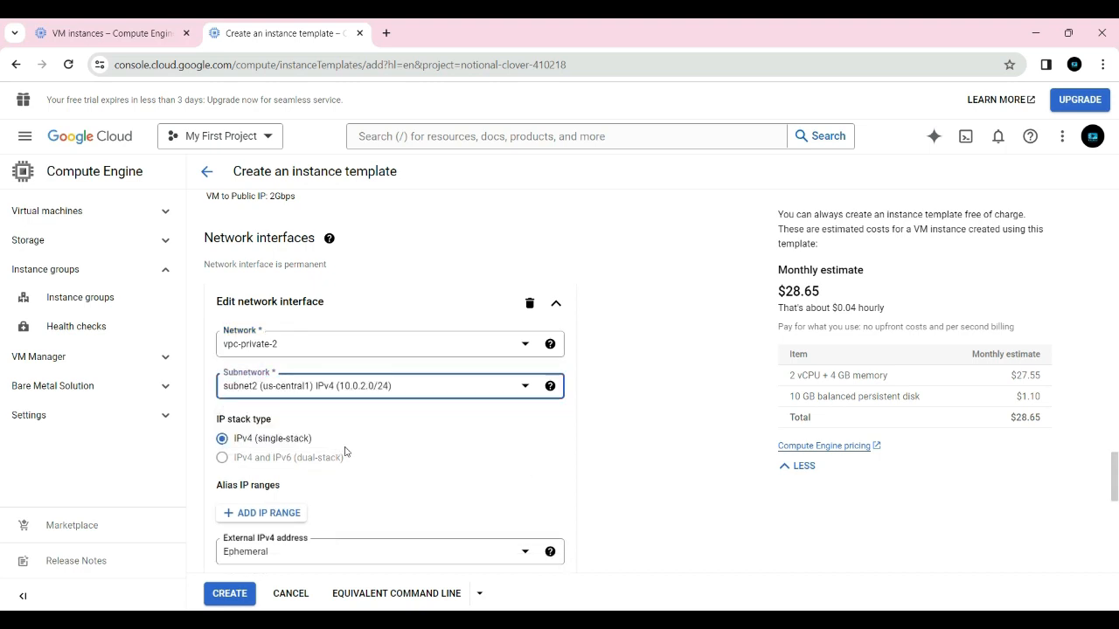
{"action": "scroll", "coordinate": [512, 465], "scroll_direction": "down", "scroll_amount": 3}
{"action": "left_click", "coordinate": [537, 467]}
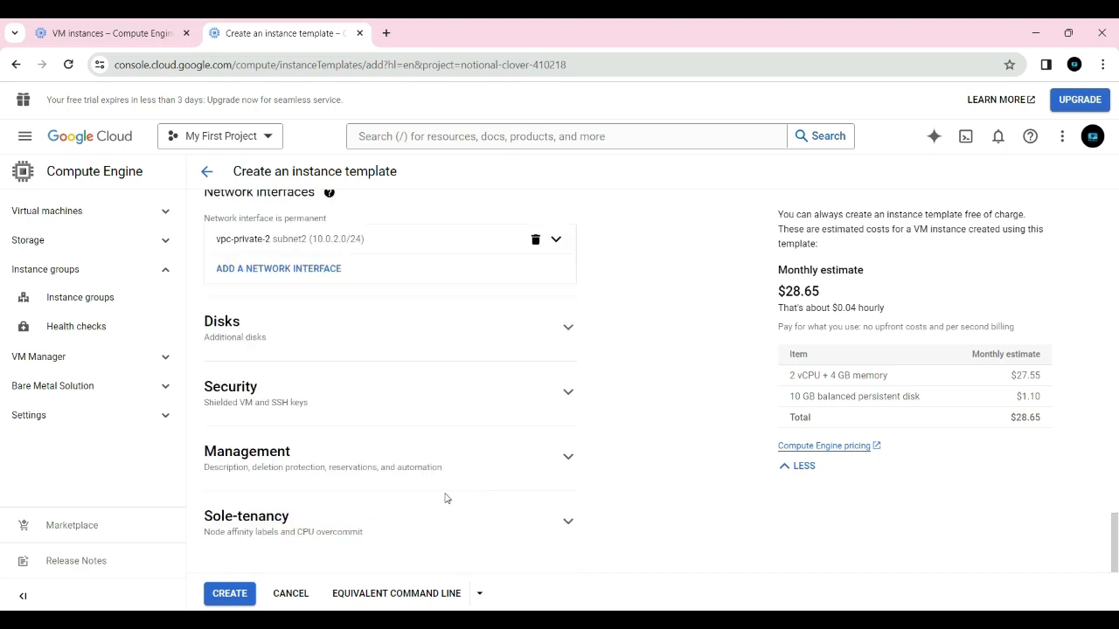
{"action": "left_click", "coordinate": [237, 595]}
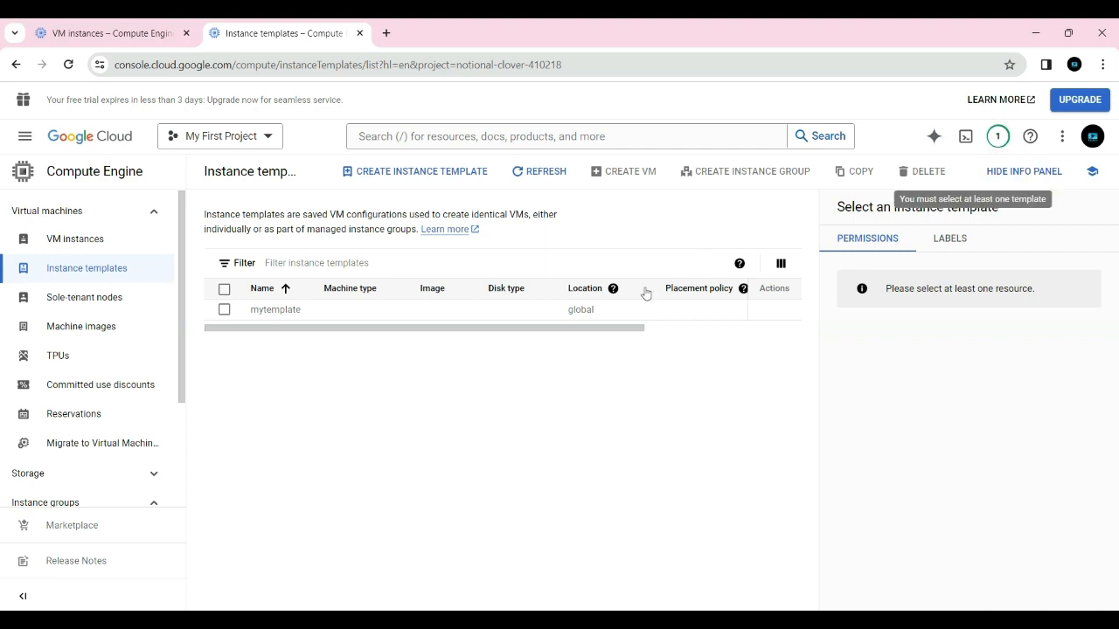
Start creating an instance group from mytemplate and name it instance-group
{"action": "left_click", "coordinate": [535, 173]}
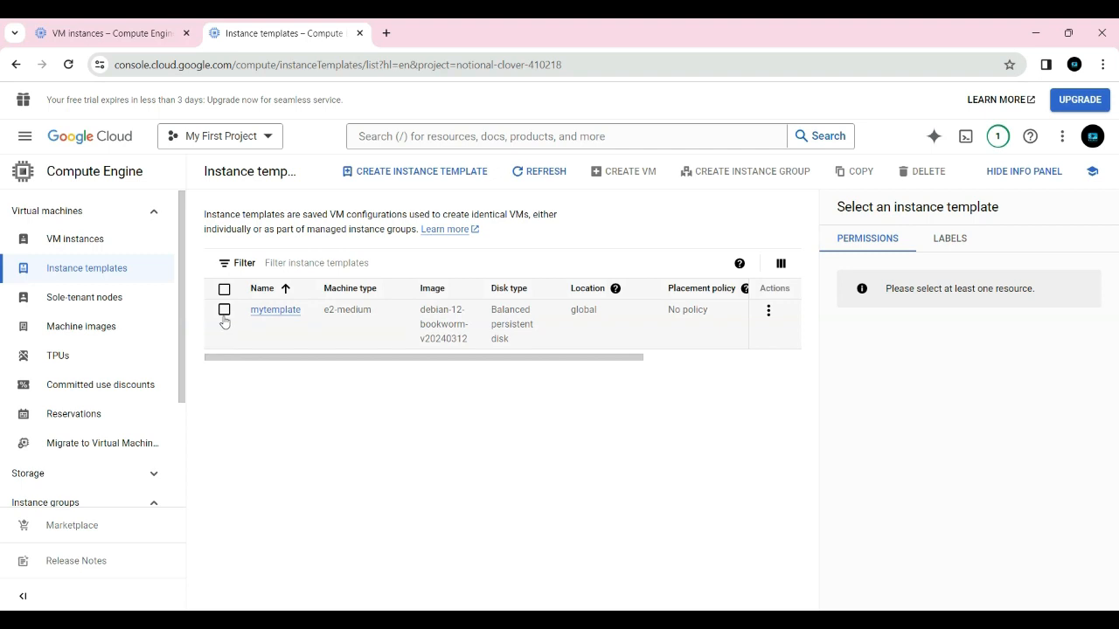
{"action": "left_click", "coordinate": [224, 309]}
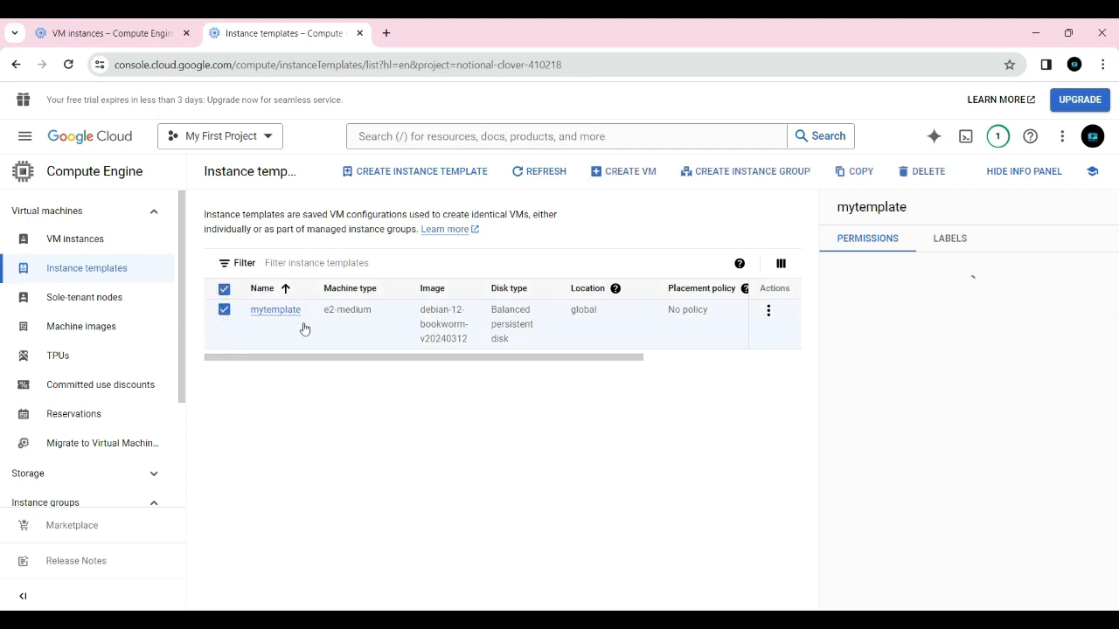
{"action": "left_click", "coordinate": [734, 174]}
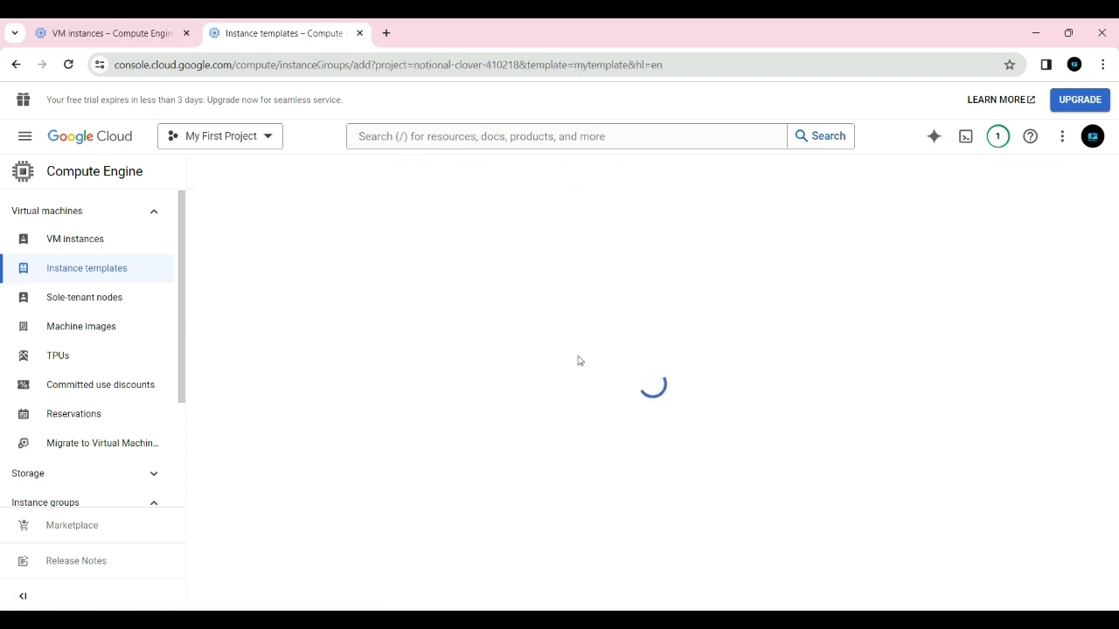
{"action": "left_click", "coordinate": [363, 256]}
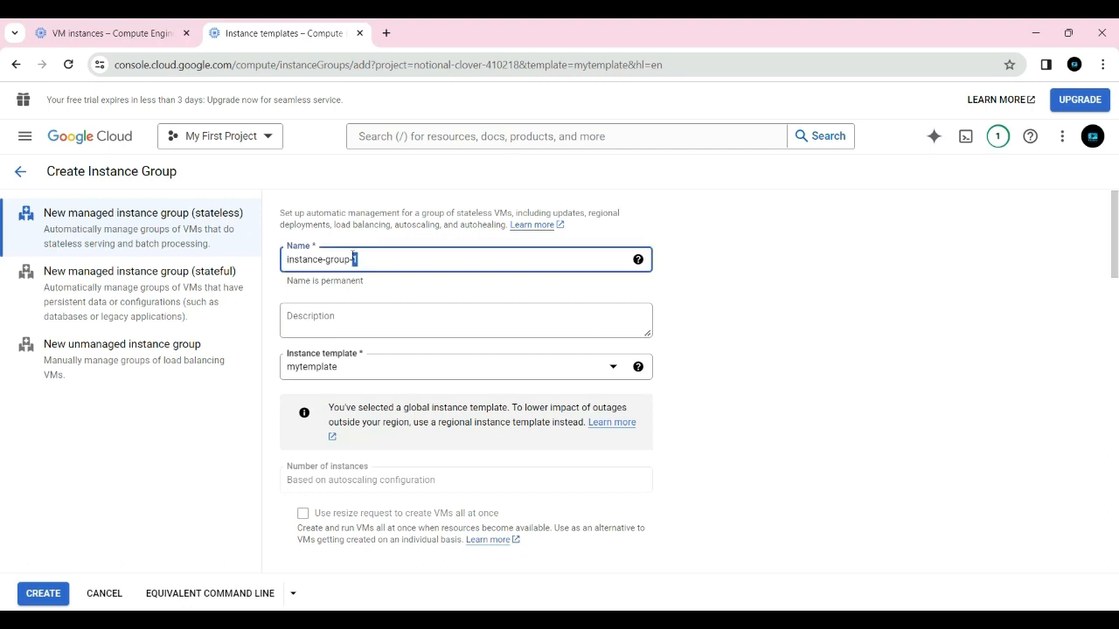
{"action": "left_click_drag", "start_coordinate": [353, 254], "coordinate": [348, 259]}
{"action": "key", "text": "BackSpace"}
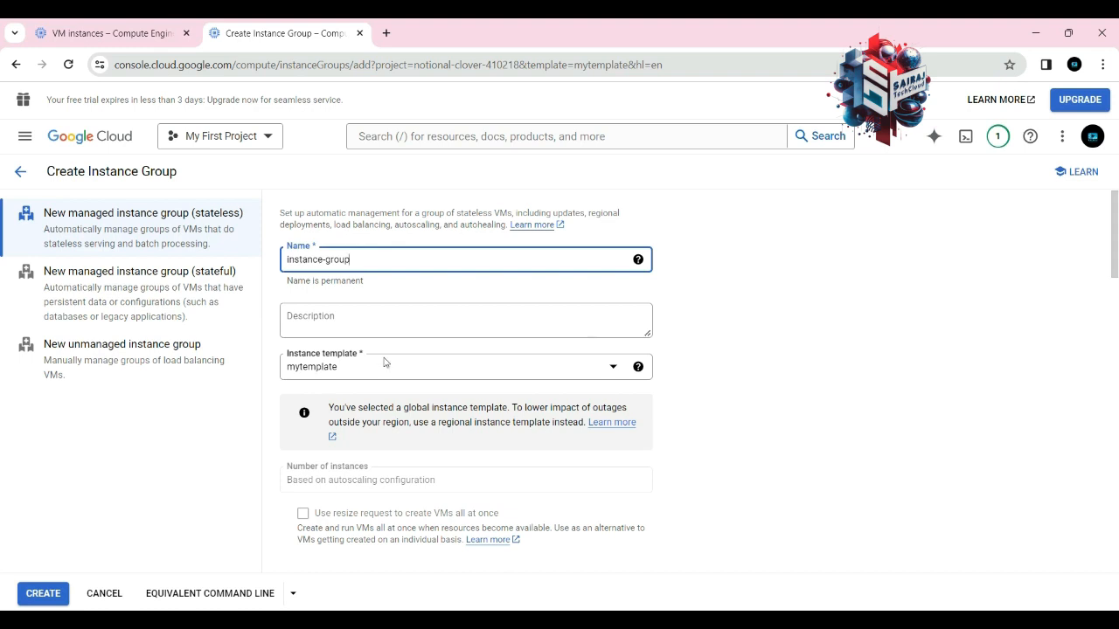
Set the instance group's region to us-central1 (Iowa)
{"action": "scroll", "coordinate": [359, 372], "scroll_direction": "down", "scroll_amount": 1}
{"action": "scroll", "coordinate": [358, 372], "scroll_direction": "down", "scroll_amount": 1}
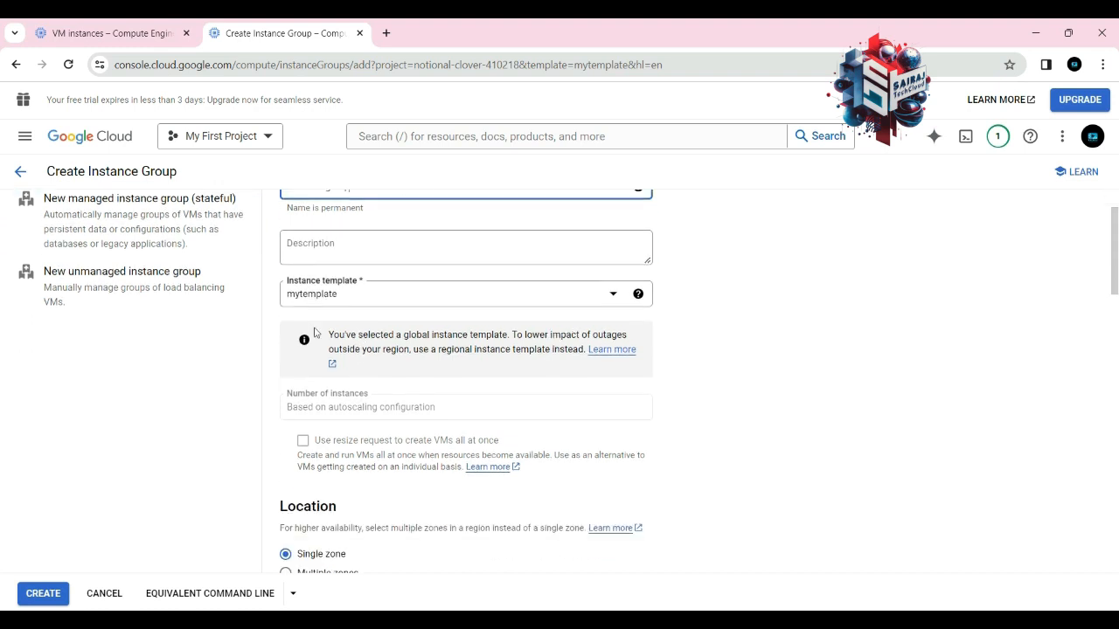
{"action": "scroll", "coordinate": [422, 365], "scroll_direction": "down", "scroll_amount": 4}
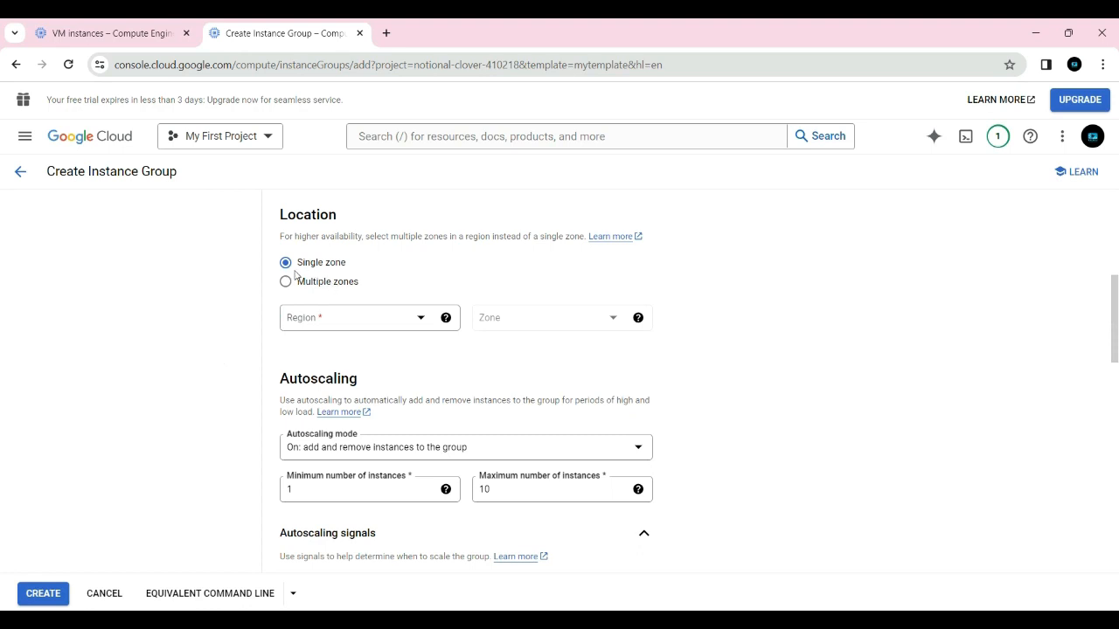
{"action": "left_click", "coordinate": [360, 323]}
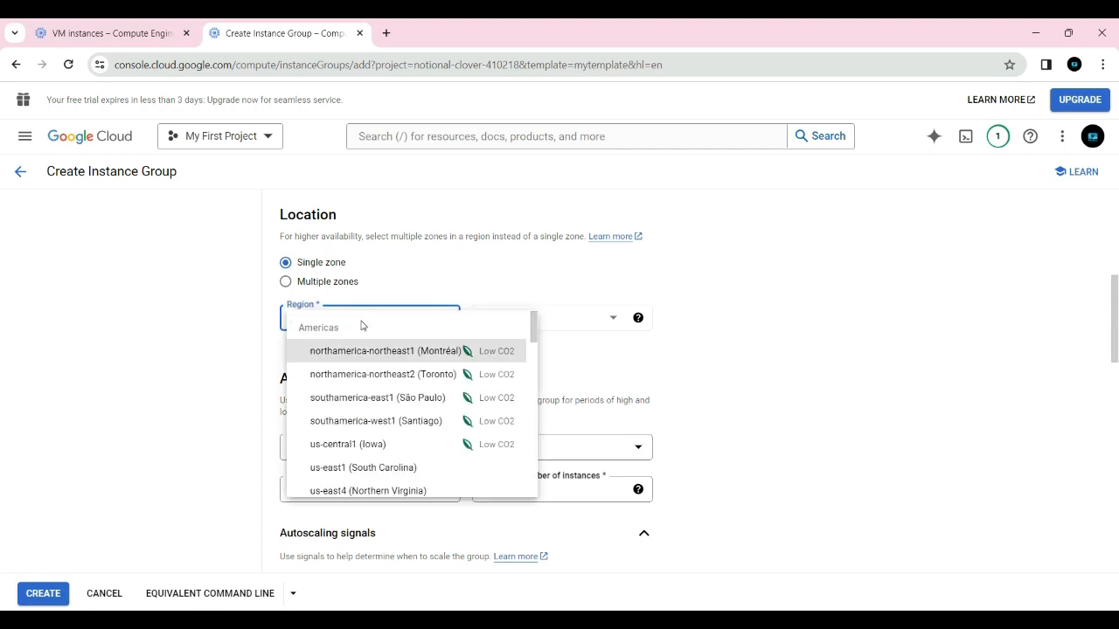
{"action": "left_click", "coordinate": [369, 445]}
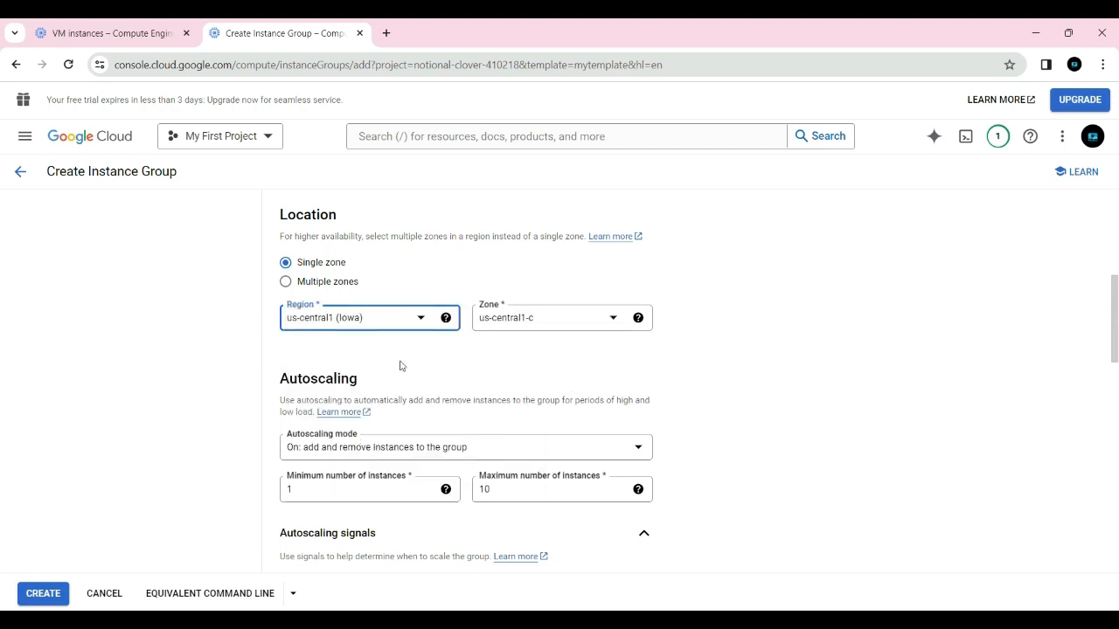
Set the maximum number of instances for autoscaling to 5
{"action": "scroll", "coordinate": [565, 364], "scroll_direction": "down", "scroll_amount": 2}
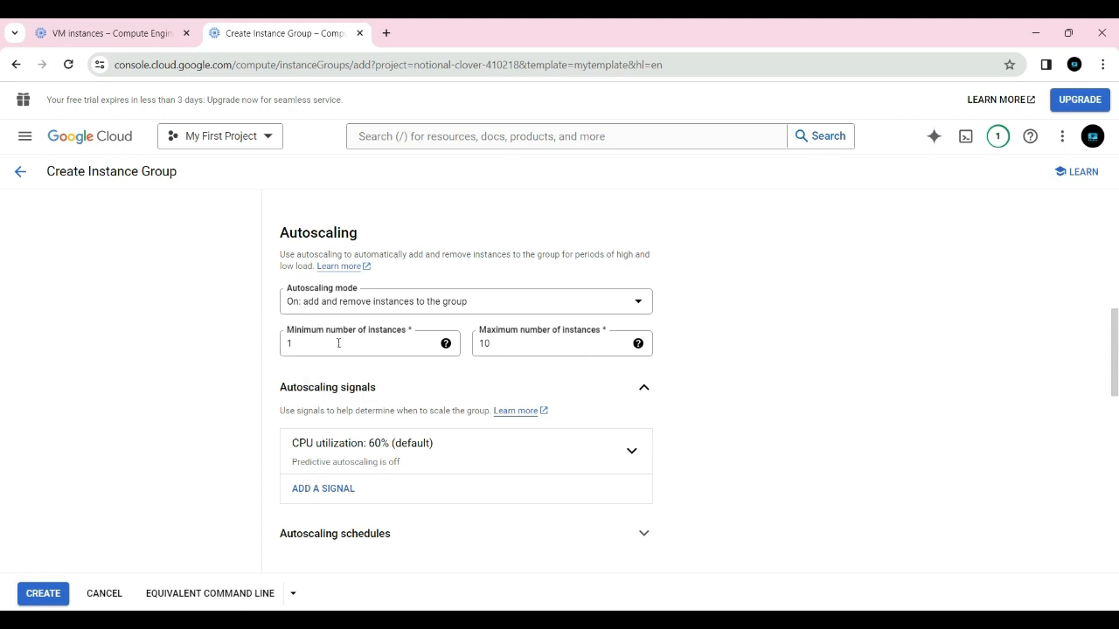
{"action": "left_click", "coordinate": [504, 345]}
{"action": "key", "text": "shift+Left"}
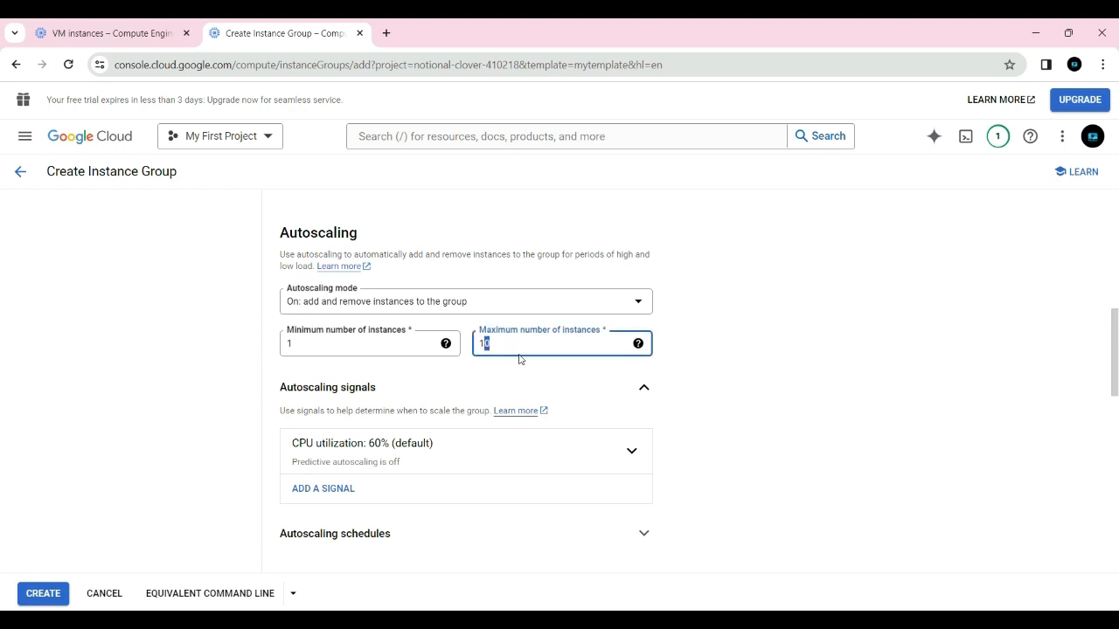
{"action": "left_click", "coordinate": [782, 383]}
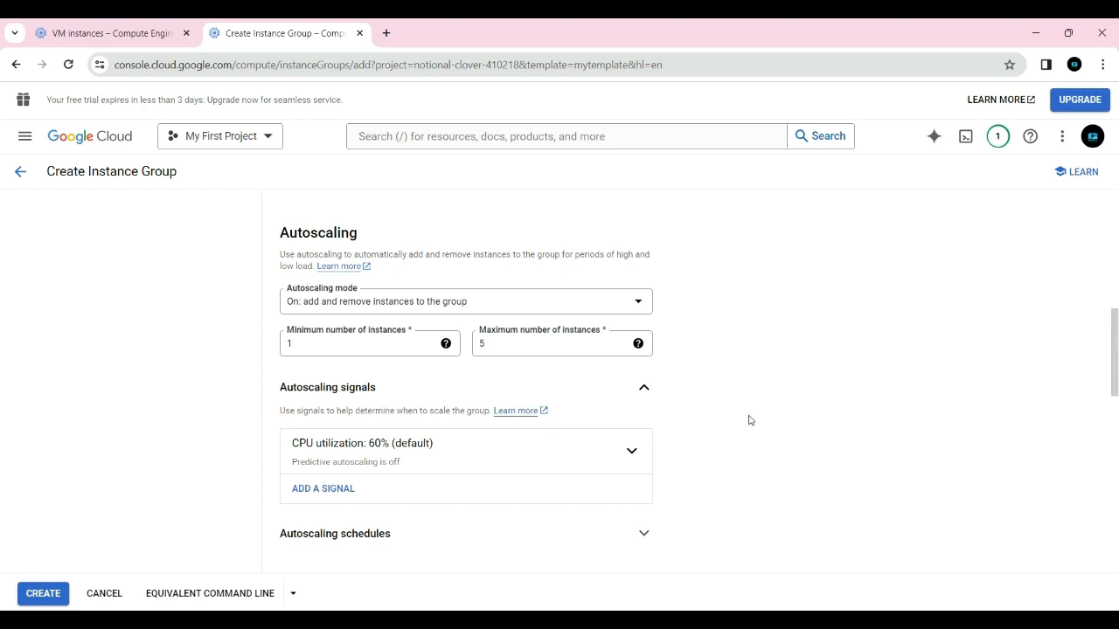
Set the autoscaling signal's target CPU utilization to 80%
{"action": "scroll", "coordinate": [748, 418], "scroll_direction": "down", "scroll_amount": 1}
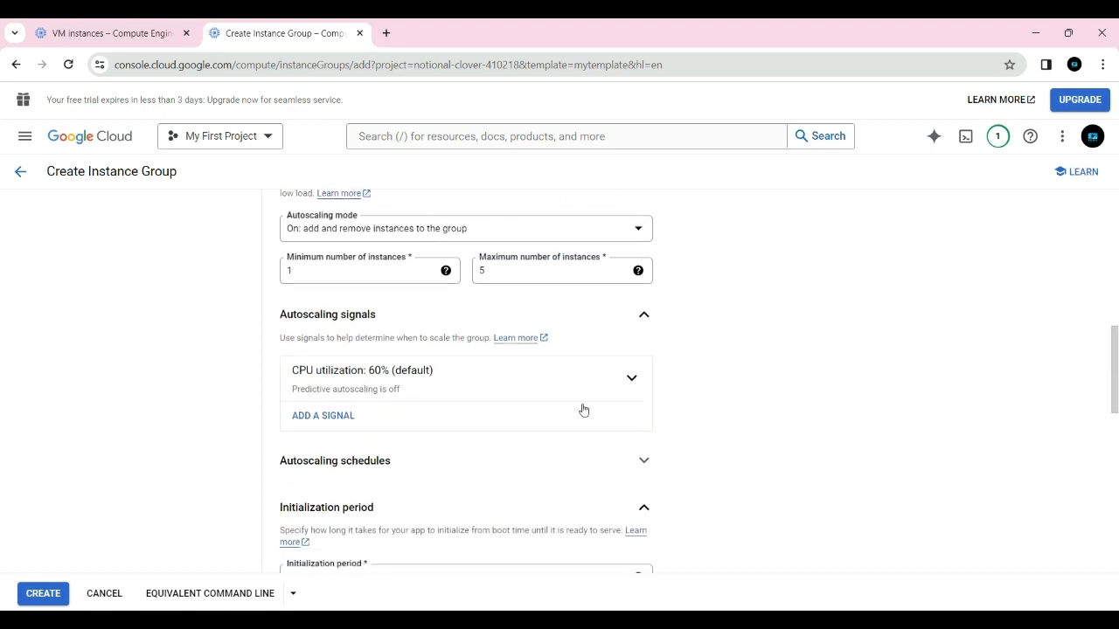
{"action": "left_click", "coordinate": [513, 387]}
{"action": "left_click", "coordinate": [306, 471]}
{"action": "double_click", "coordinate": [304, 471]}
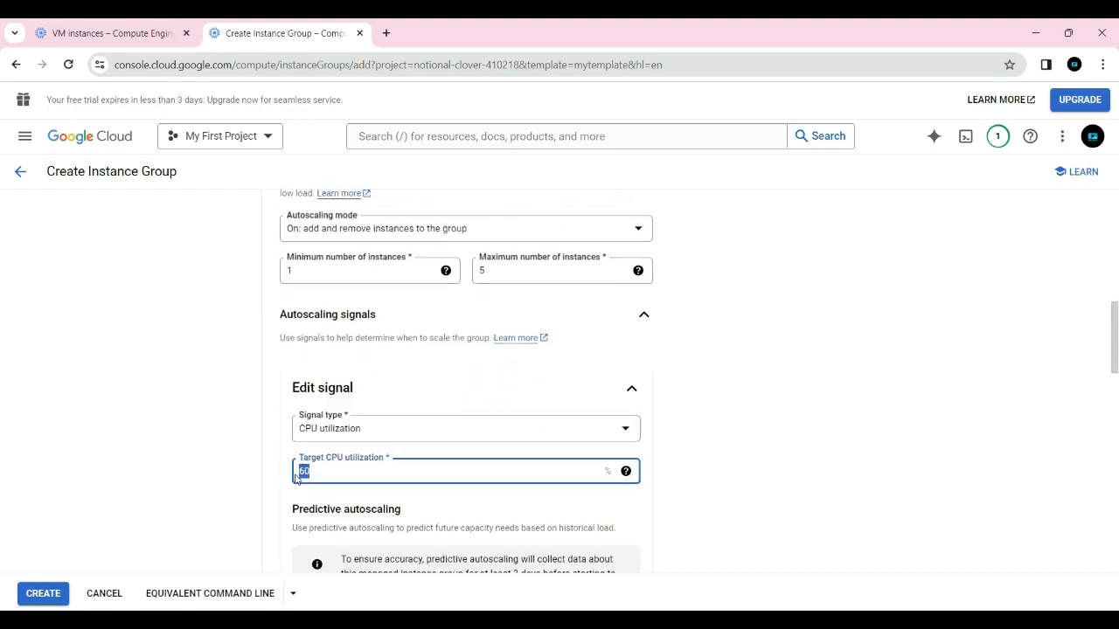
{"action": "type", "text": "8"}
{"action": "key", "text": "Return"}
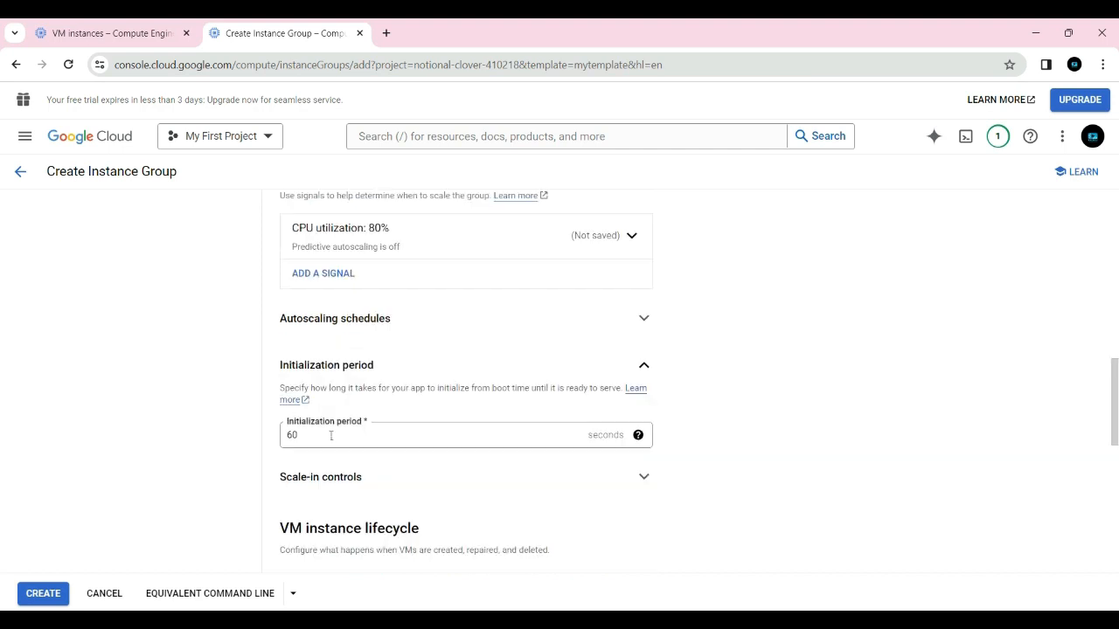
Set the autoscaling initialization period to 120 seconds
{"action": "left_click", "coordinate": [325, 435]}
{"action": "left_click_drag", "start_coordinate": [325, 434], "coordinate": [281, 437]}
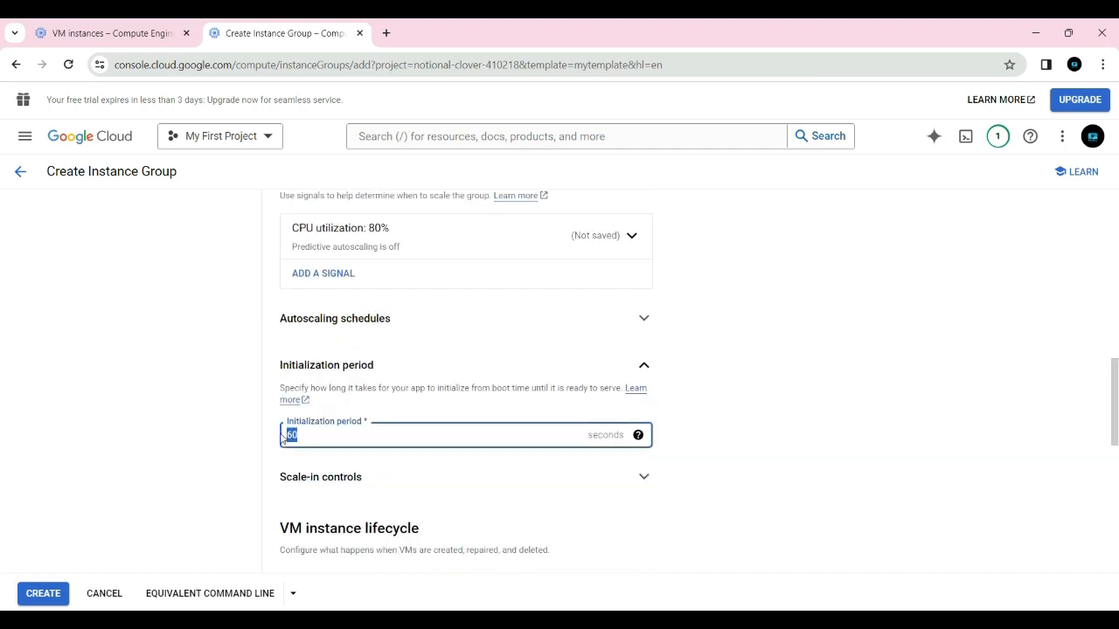
{"action": "type", "text": "12"}
{"action": "left_click", "coordinate": [574, 459]}
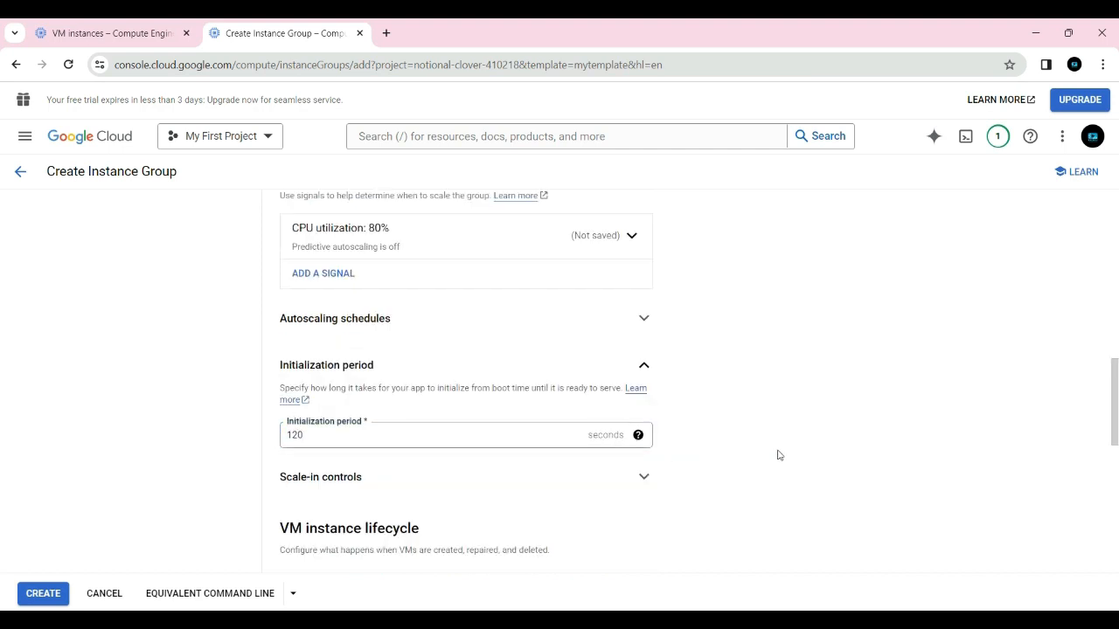
Start a new health check for the instance group's autohealing and name it my-server-check
{"action": "scroll", "coordinate": [779, 450], "scroll_direction": "down", "scroll_amount": 5}
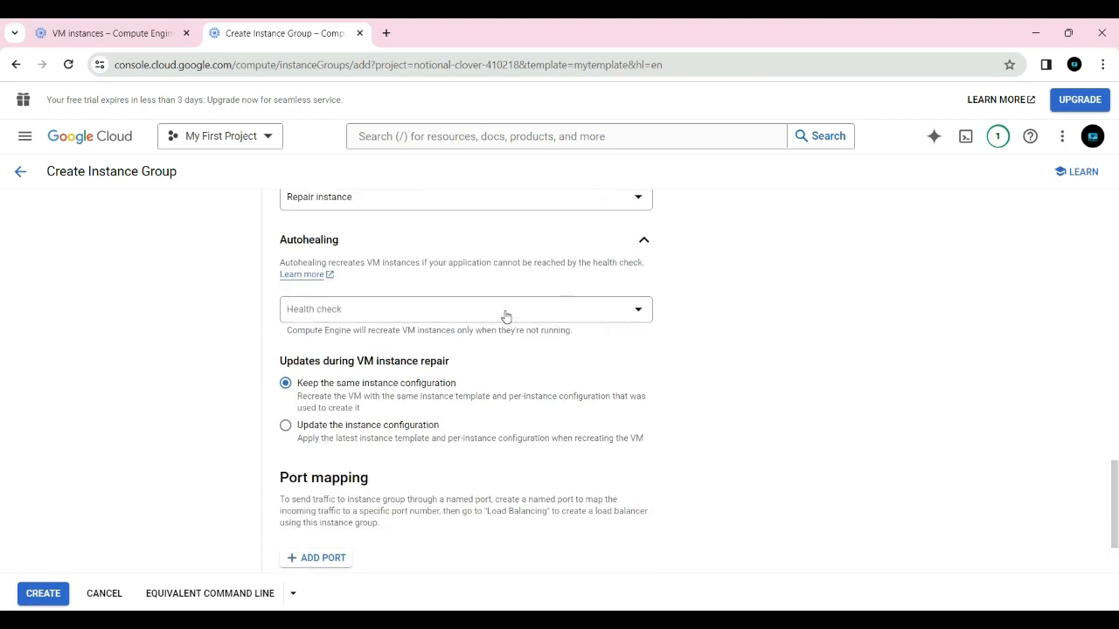
{"action": "left_click", "coordinate": [505, 316]}
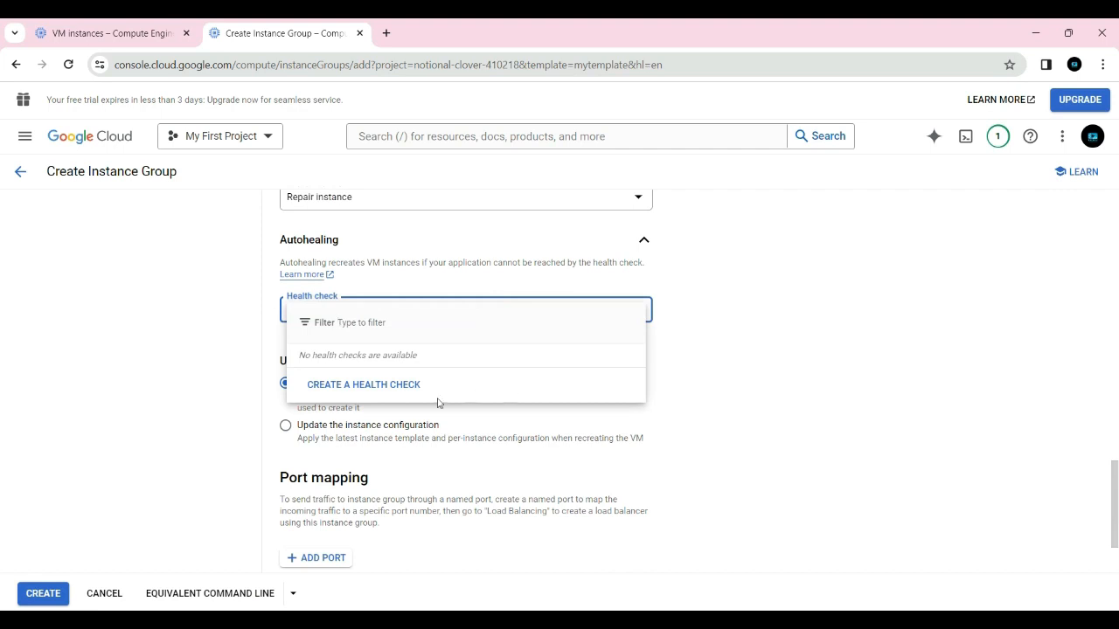
{"action": "left_click", "coordinate": [390, 385]}
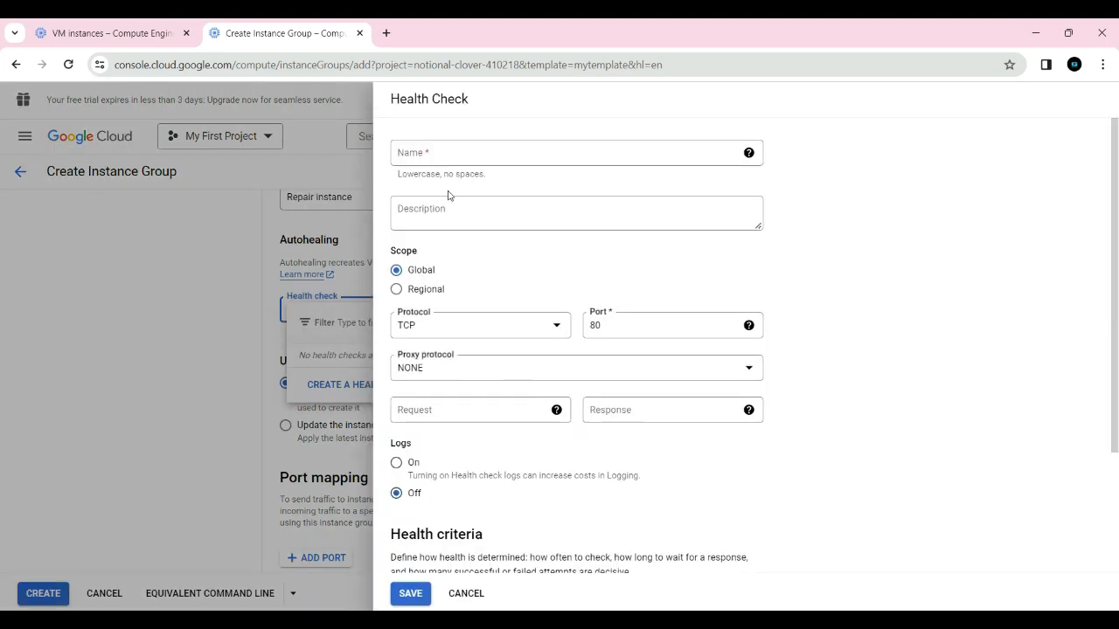
{"action": "left_click", "coordinate": [445, 152]}
{"action": "type", "text": "my"}
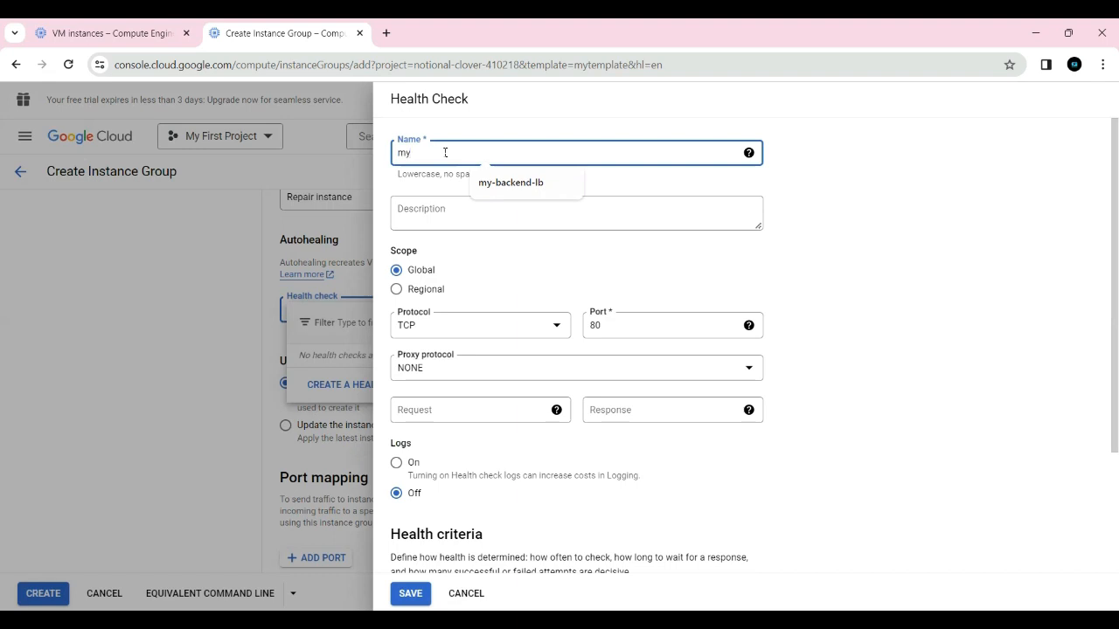
{"action": "type", "text": "-server-check"}
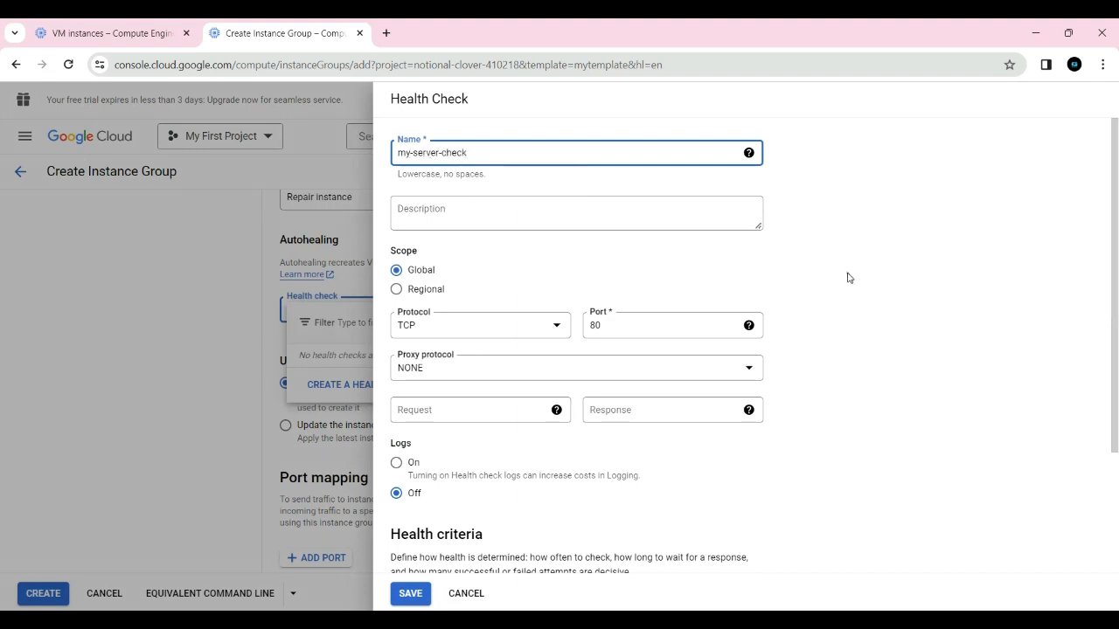
{"action": "left_click", "coordinate": [846, 264]}
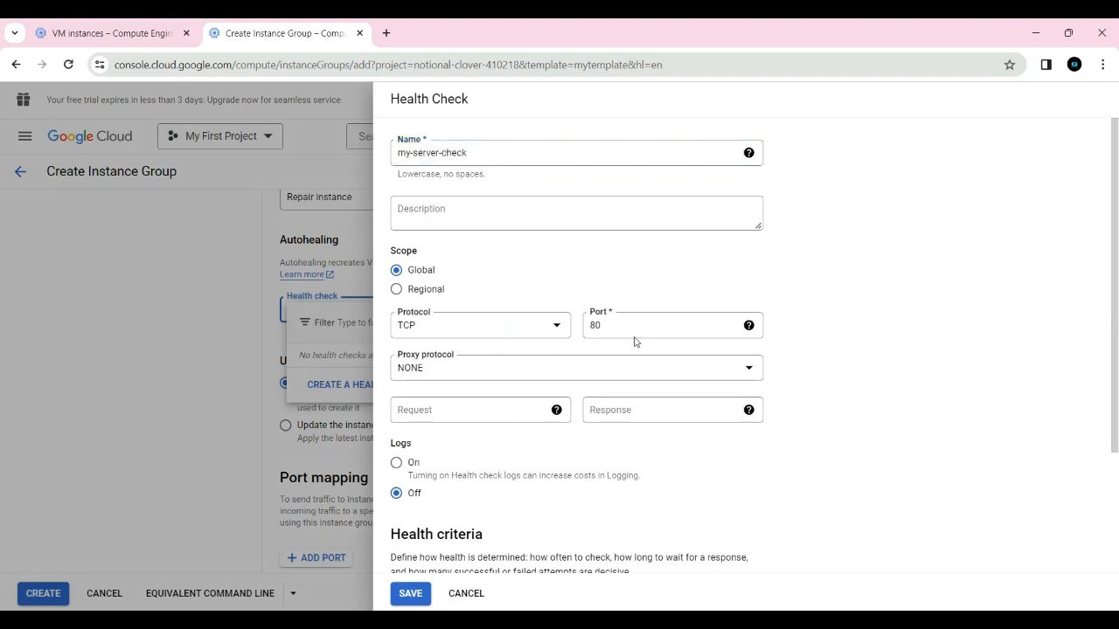
Save the health check with the default global TCP port 80 settings and create the instance group
{"action": "scroll", "coordinate": [517, 348], "scroll_direction": "down", "scroll_amount": 1}
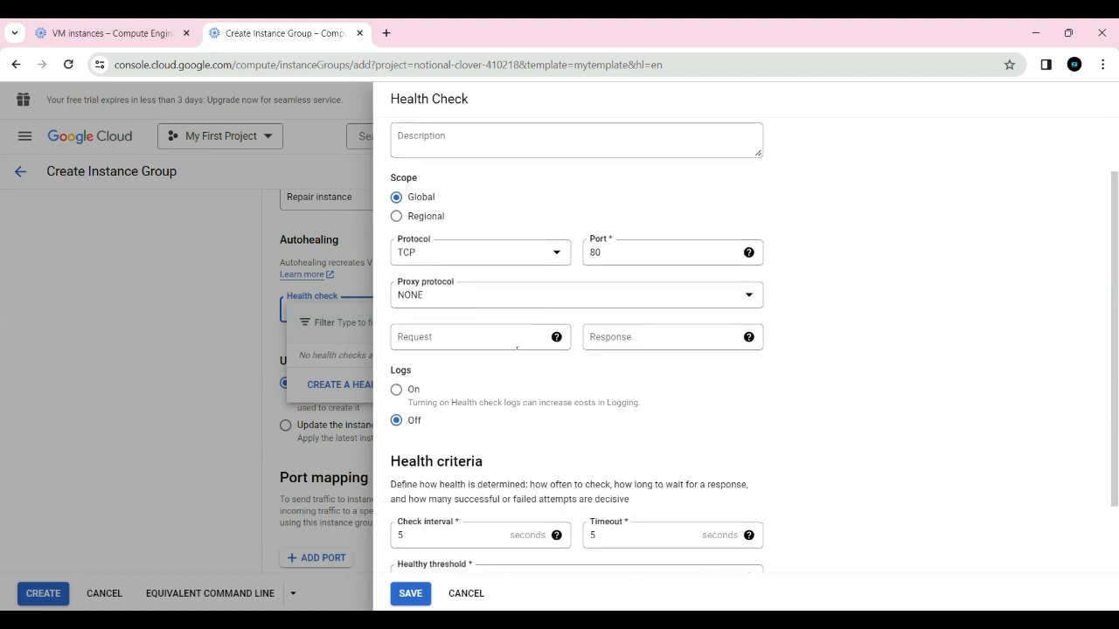
{"action": "scroll", "coordinate": [551, 349], "scroll_direction": "down", "scroll_amount": 1}
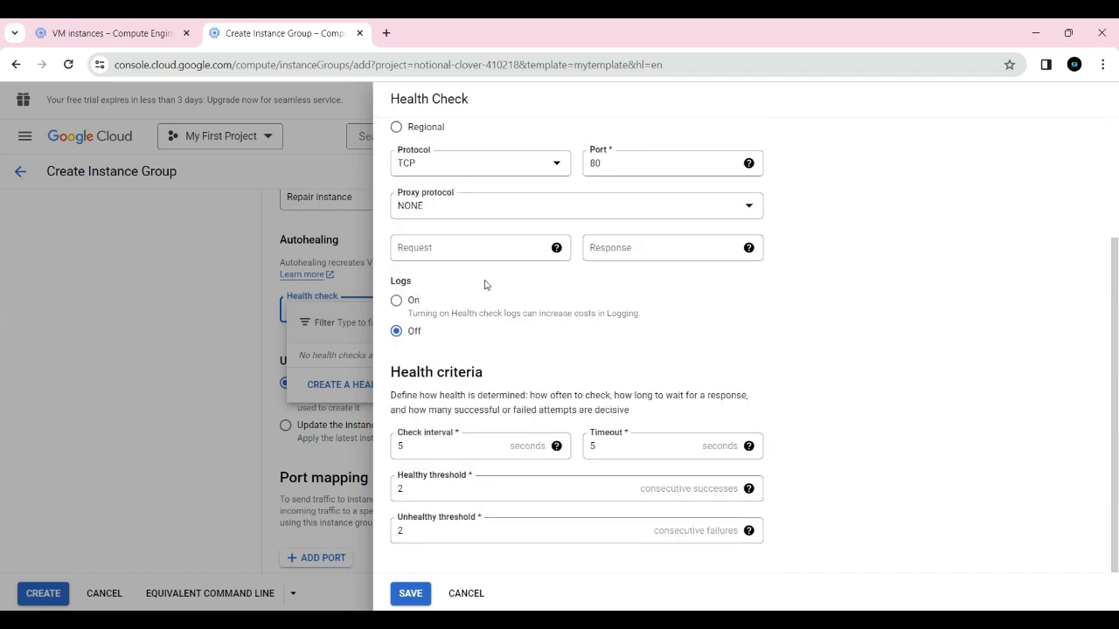
{"action": "left_click", "coordinate": [413, 596]}
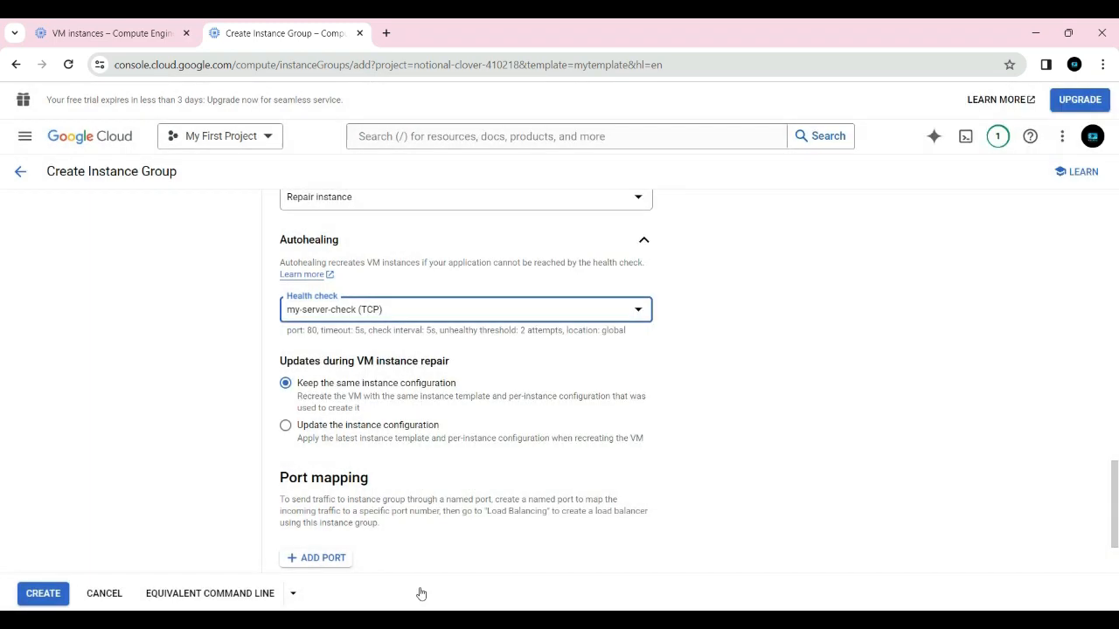
{"action": "scroll", "coordinate": [550, 434], "scroll_direction": "down", "scroll_amount": 3}
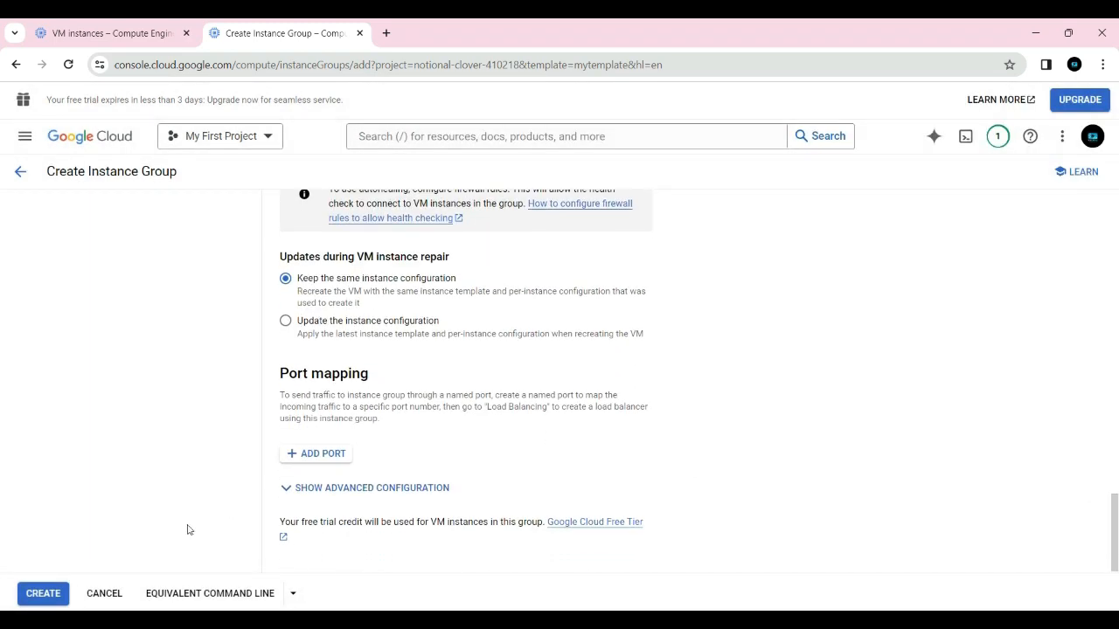
{"action": "left_click", "coordinate": [44, 594]}
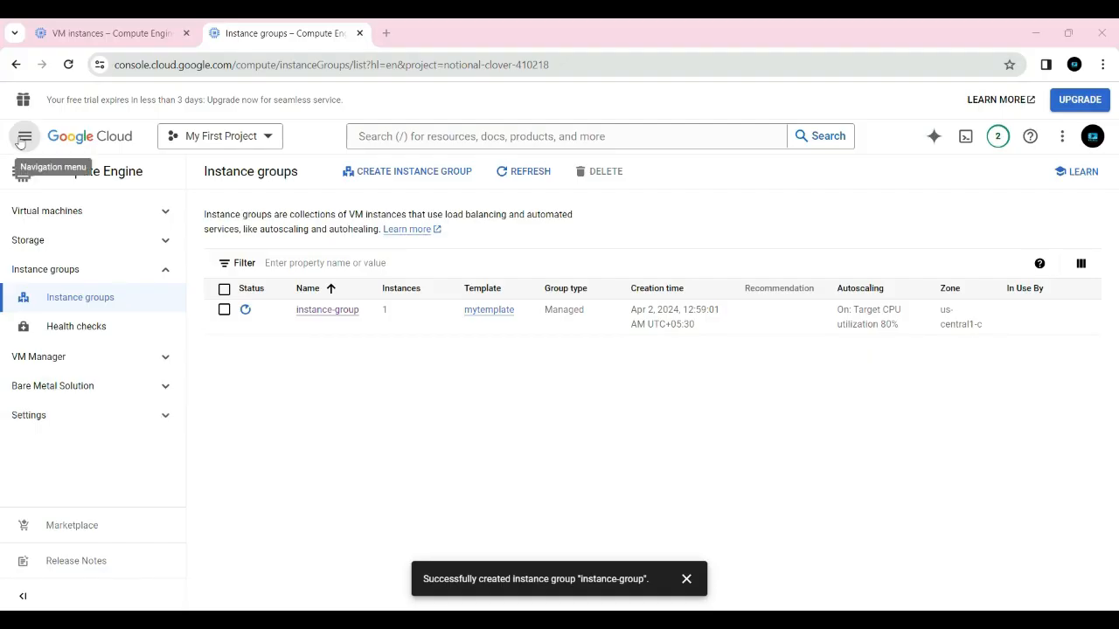
Go to the Load balancing page of Network services
{"action": "left_click", "coordinate": [25, 136]}
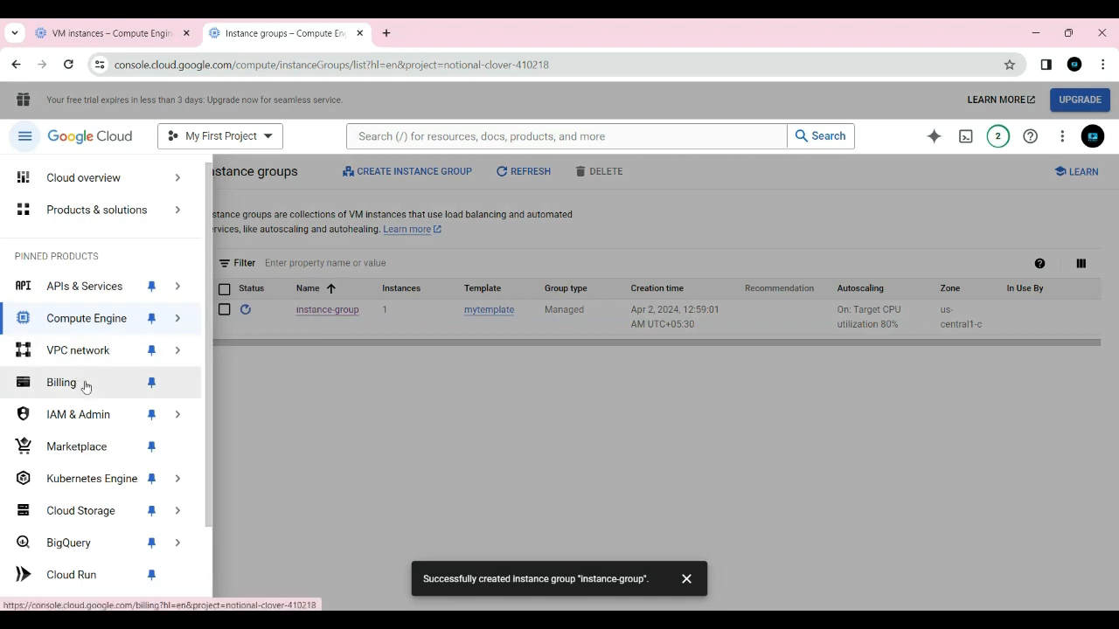
{"action": "scroll", "coordinate": [85, 387], "scroll_direction": "down", "scroll_amount": 2}
{"action": "left_click", "coordinate": [109, 602]}
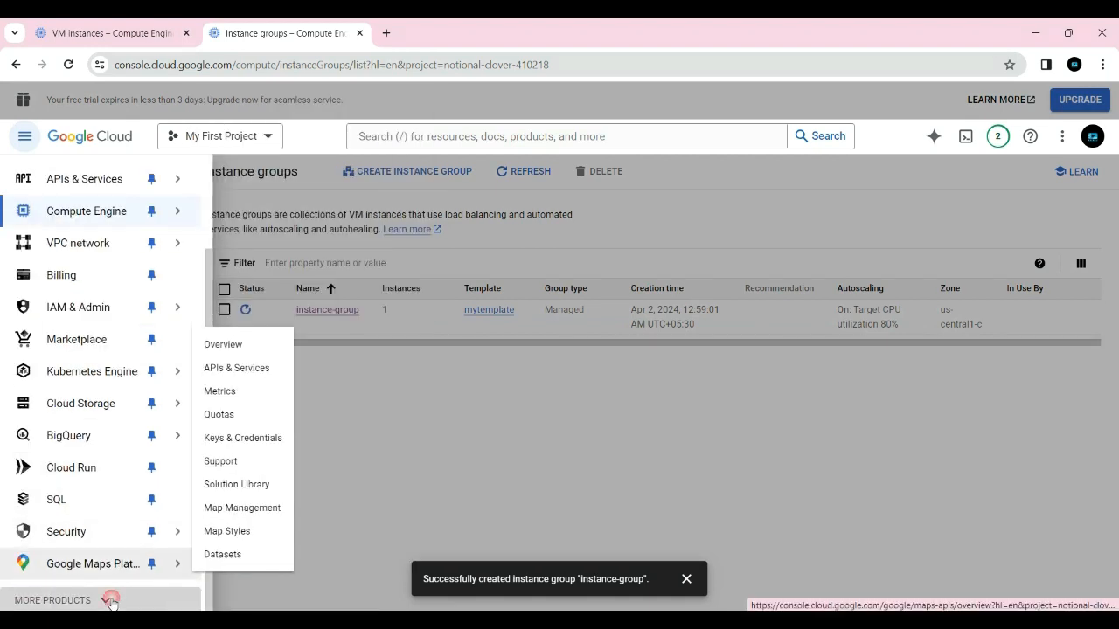
{"action": "scroll", "coordinate": [132, 437], "scroll_direction": "down", "scroll_amount": 10}
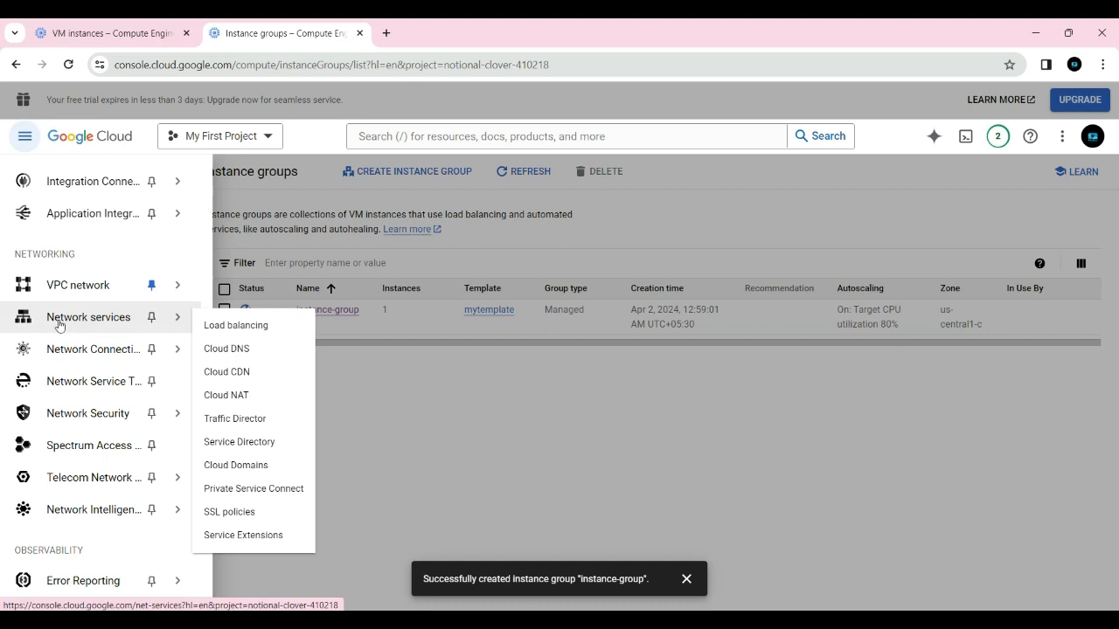
{"action": "left_click", "coordinate": [245, 331]}
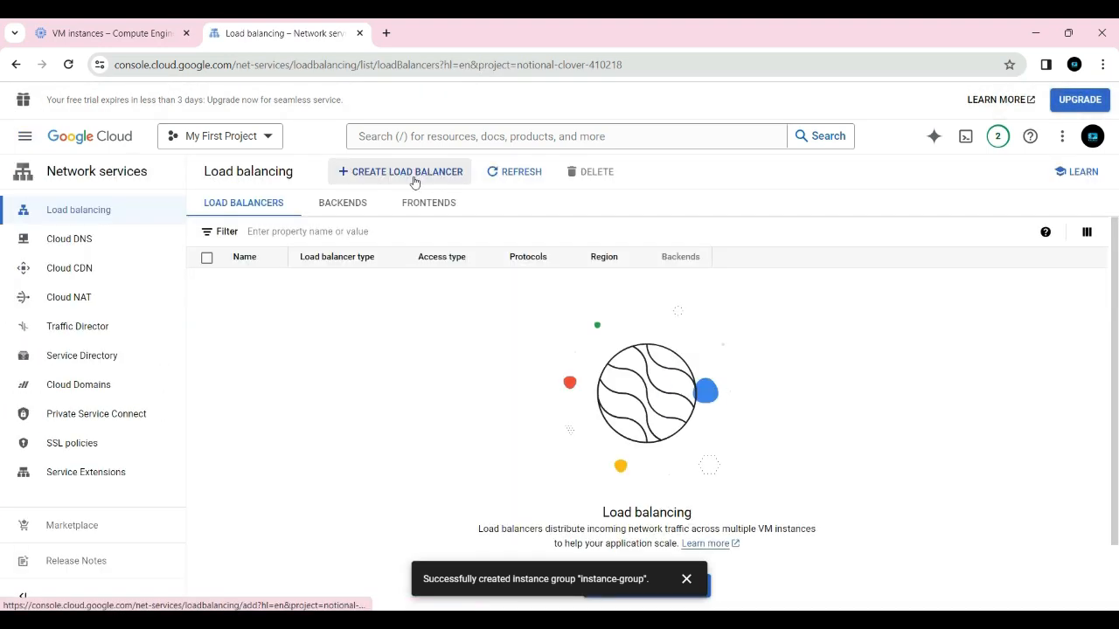
Start a new load balancer of type Application Load Balancer (HTTP/HTTPS) that is public facing (external)
{"action": "left_click", "coordinate": [412, 181]}
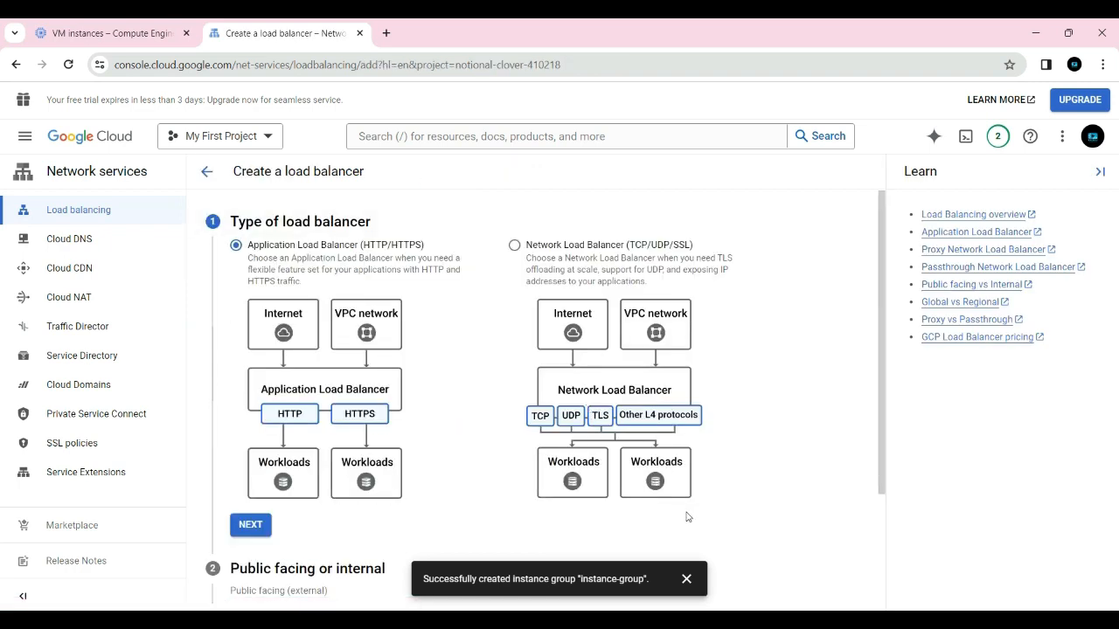
{"action": "left_click", "coordinate": [687, 578]}
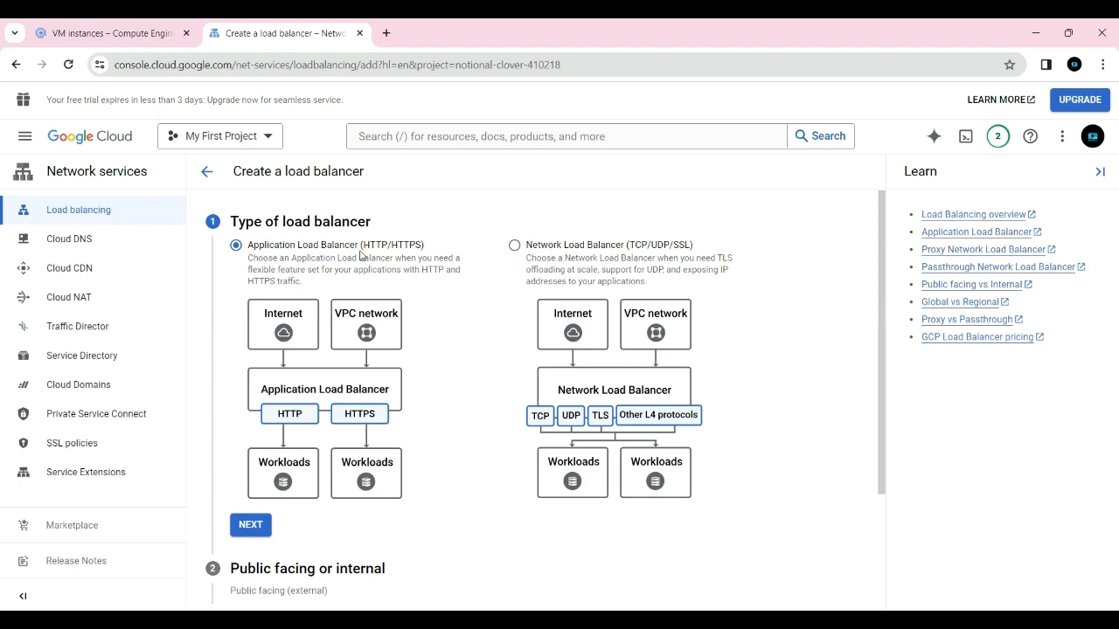
{"action": "scroll", "coordinate": [295, 272], "scroll_direction": "down", "scroll_amount": 1}
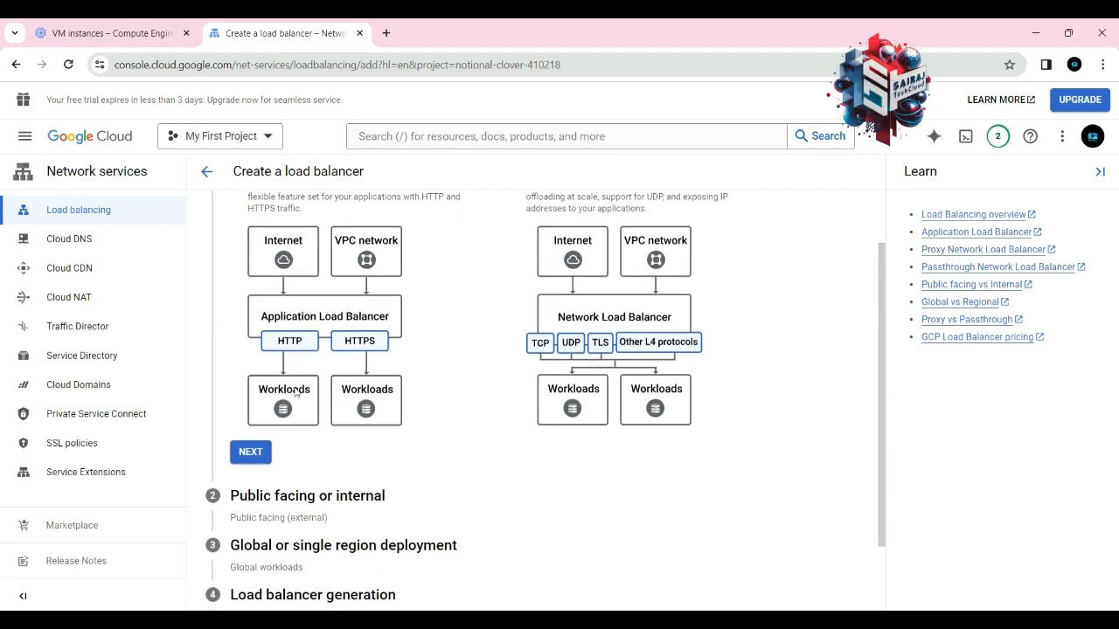
{"action": "left_click", "coordinate": [257, 460]}
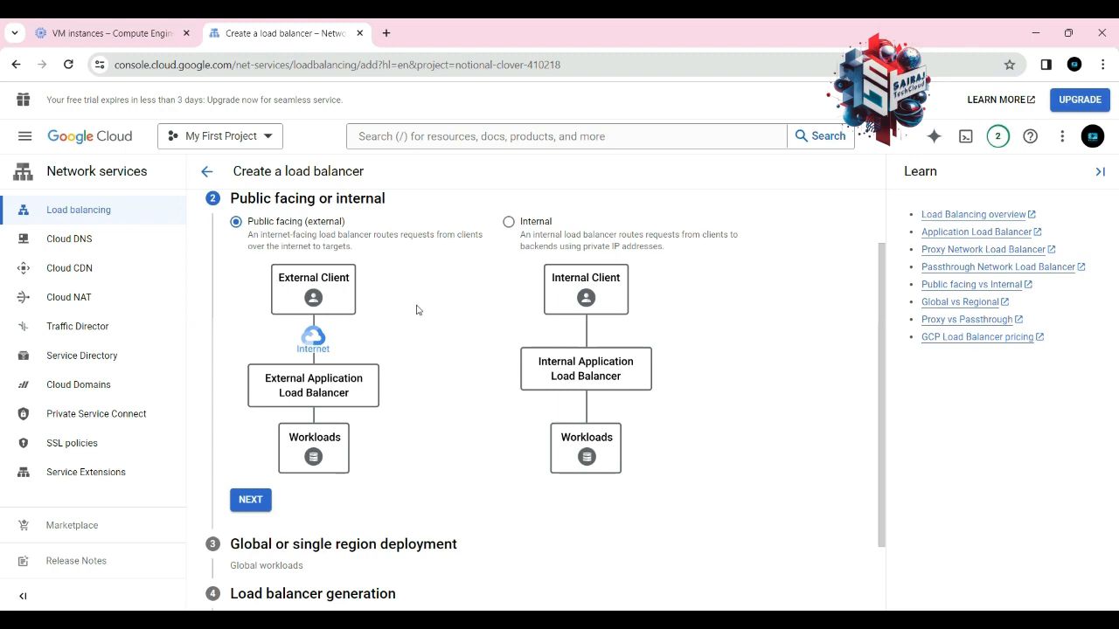
{"action": "scroll", "coordinate": [417, 310], "scroll_direction": "down", "scroll_amount": 1}
{"action": "left_click", "coordinate": [250, 461]}
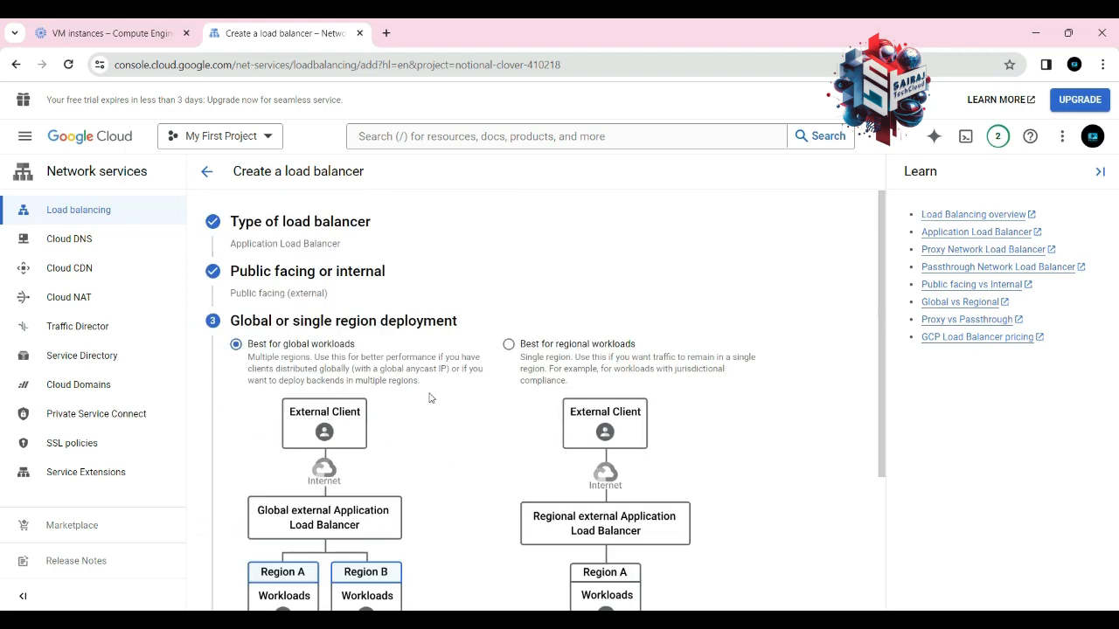
Accept the global workloads deployment with the Global external Application Load Balancer generation and proceed to its configuration
{"action": "scroll", "coordinate": [406, 374], "scroll_direction": "down", "scroll_amount": 2}
{"action": "scroll", "coordinate": [393, 341], "scroll_direction": "up", "scroll_amount": 2}
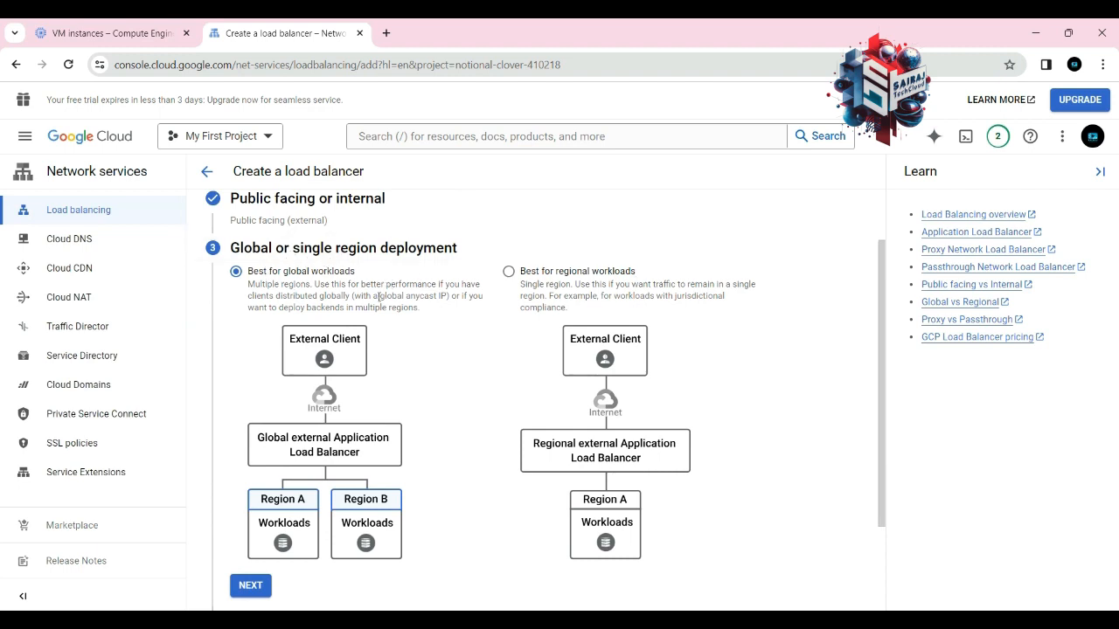
{"action": "scroll", "coordinate": [370, 304], "scroll_direction": "down", "scroll_amount": 1}
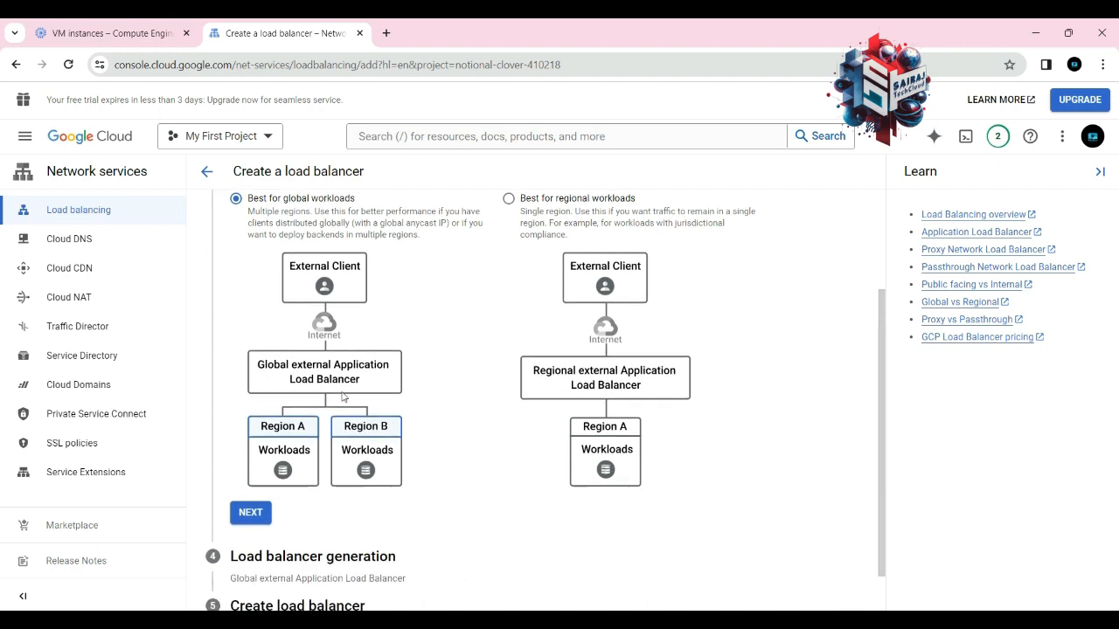
{"action": "scroll", "coordinate": [277, 409], "scroll_direction": "up", "scroll_amount": 1}
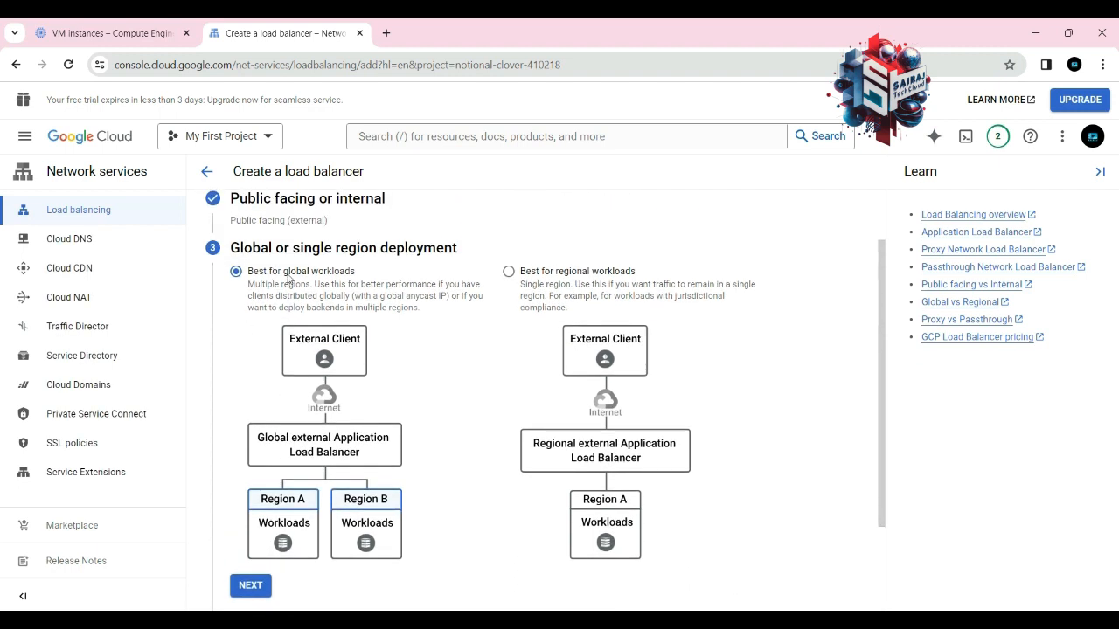
{"action": "left_click", "coordinate": [251, 586]}
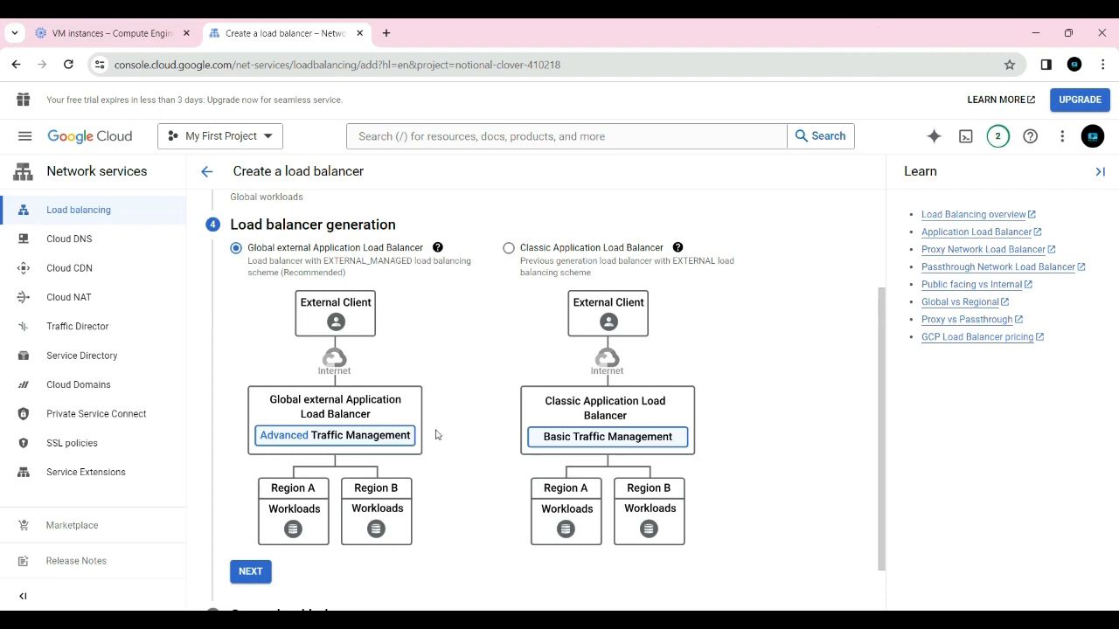
{"action": "left_click", "coordinate": [246, 572]}
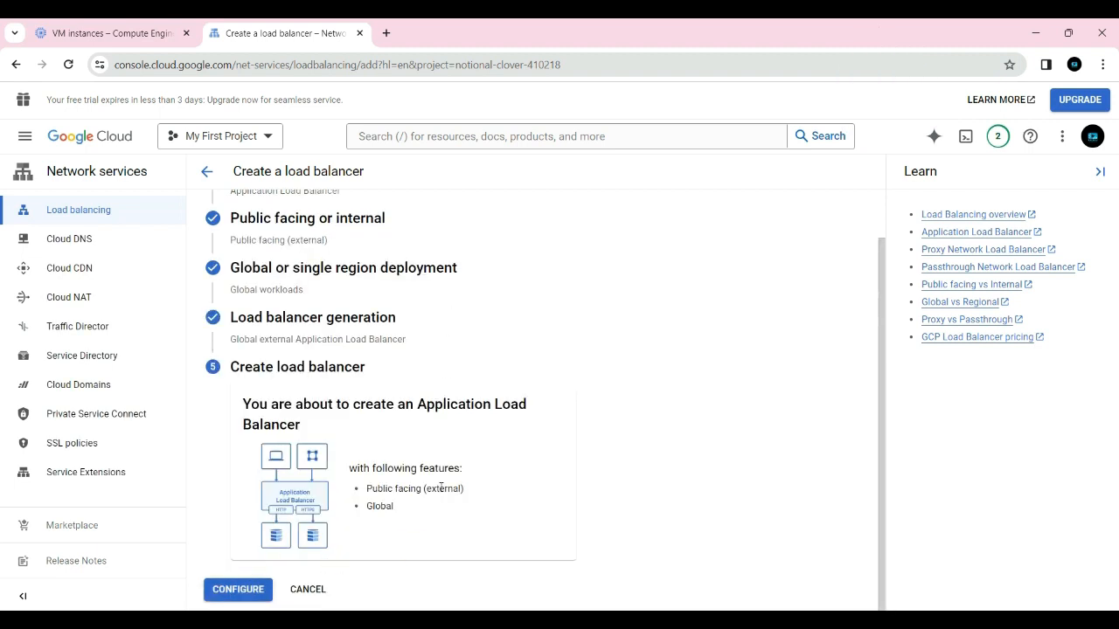
{"action": "left_click", "coordinate": [230, 594]}
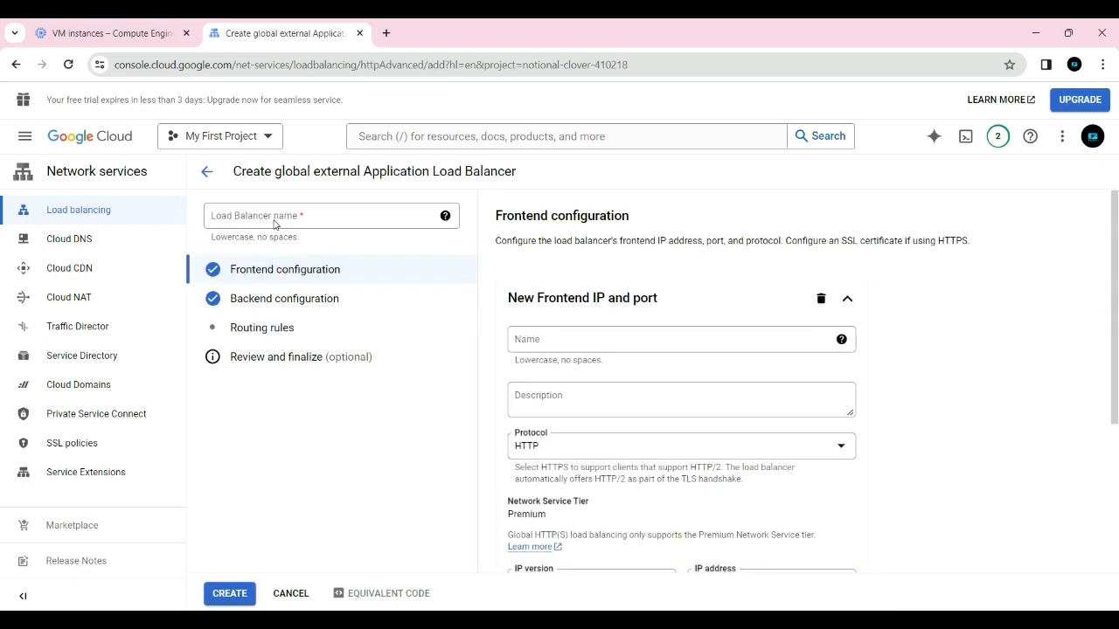
Name the load balancer my-private-lb
{"action": "left_click", "coordinate": [274, 224]}
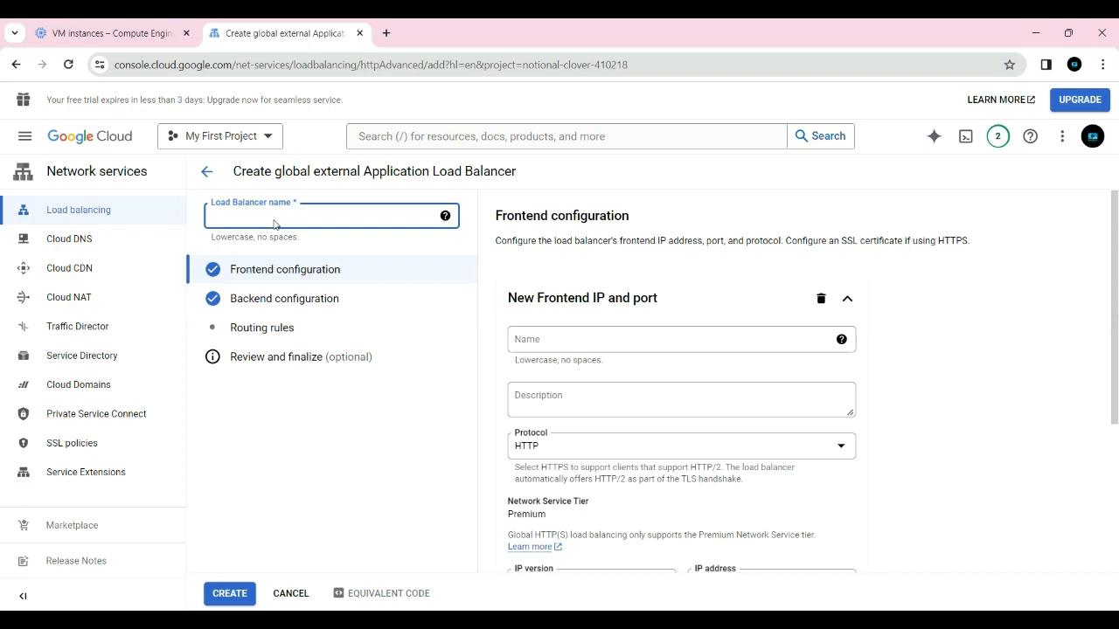
{"action": "type", "text": "my-private-lb"}
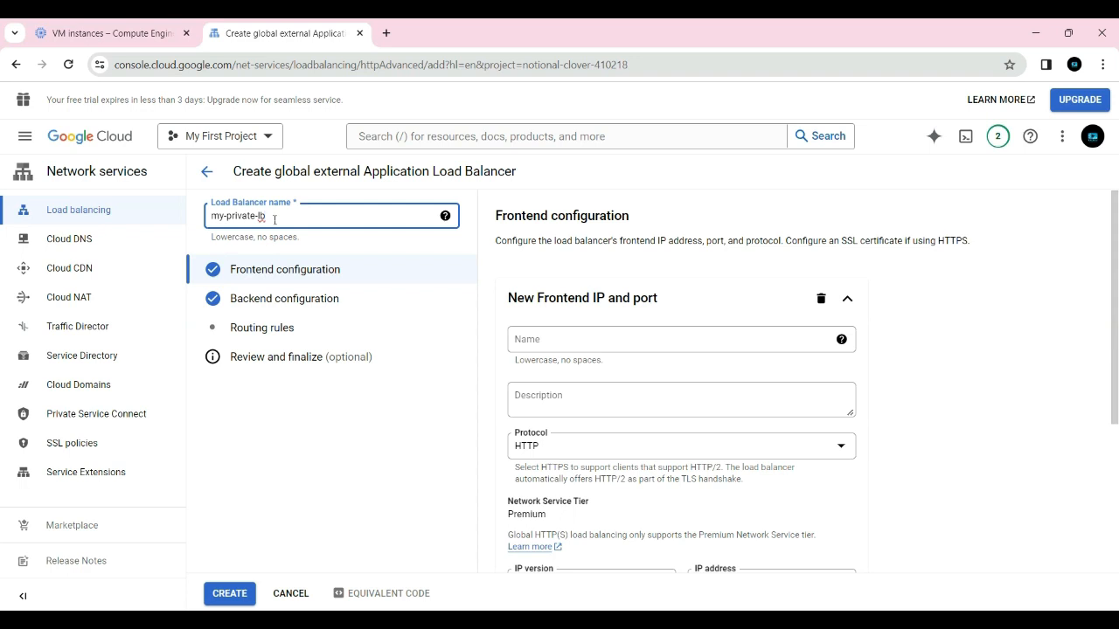
{"action": "left_click", "coordinate": [372, 439]}
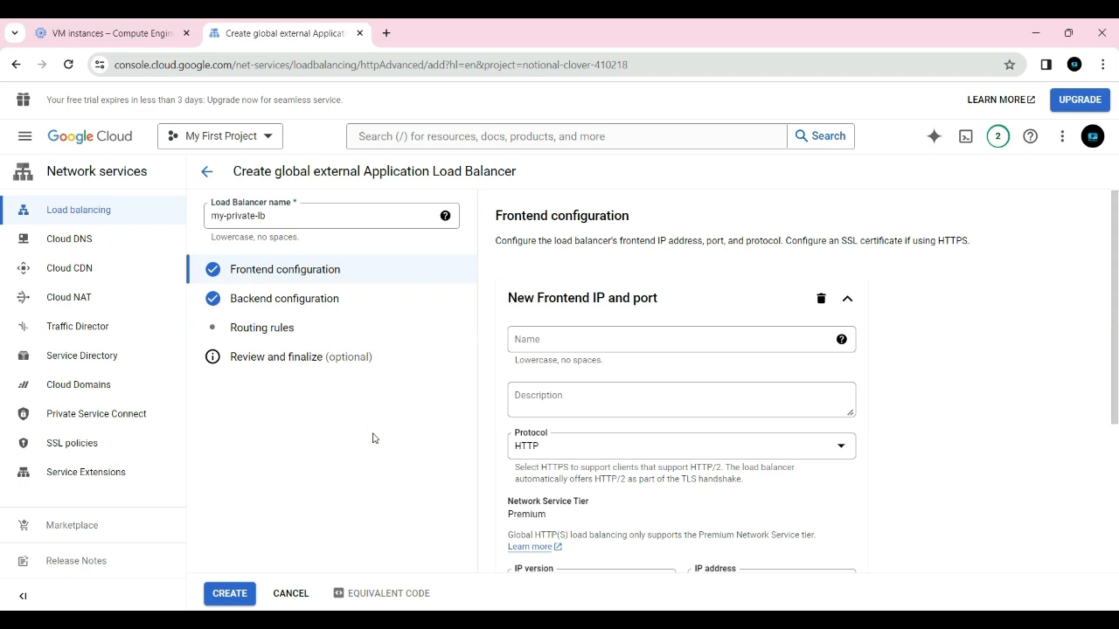
Configure a frontend named myfrontend, keeping HTTP, IPv4, an ephemeral IP address and port 80
{"action": "left_click", "coordinate": [576, 342]}
{"action": "left_click", "coordinate": [283, 273]}
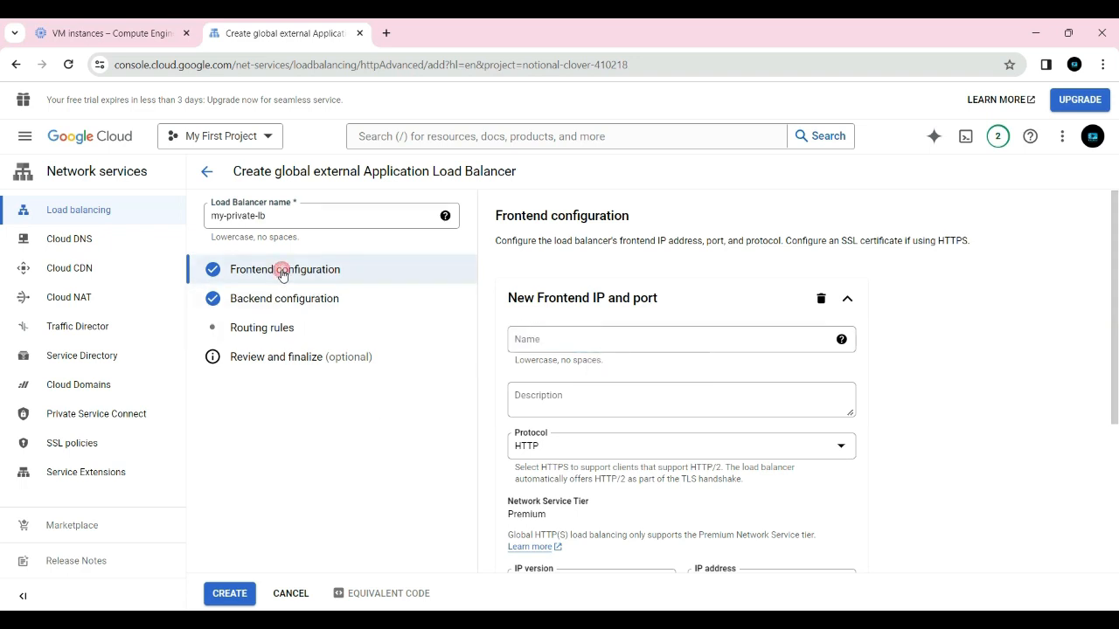
{"action": "left_click", "coordinate": [605, 343]}
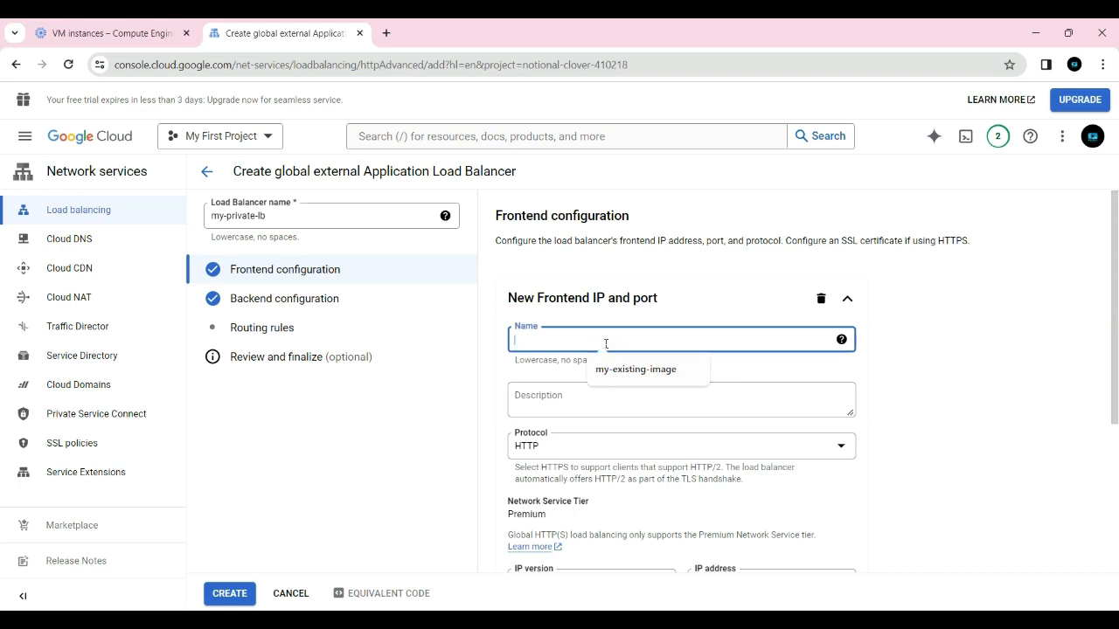
{"action": "type", "text": "myfrontend"}
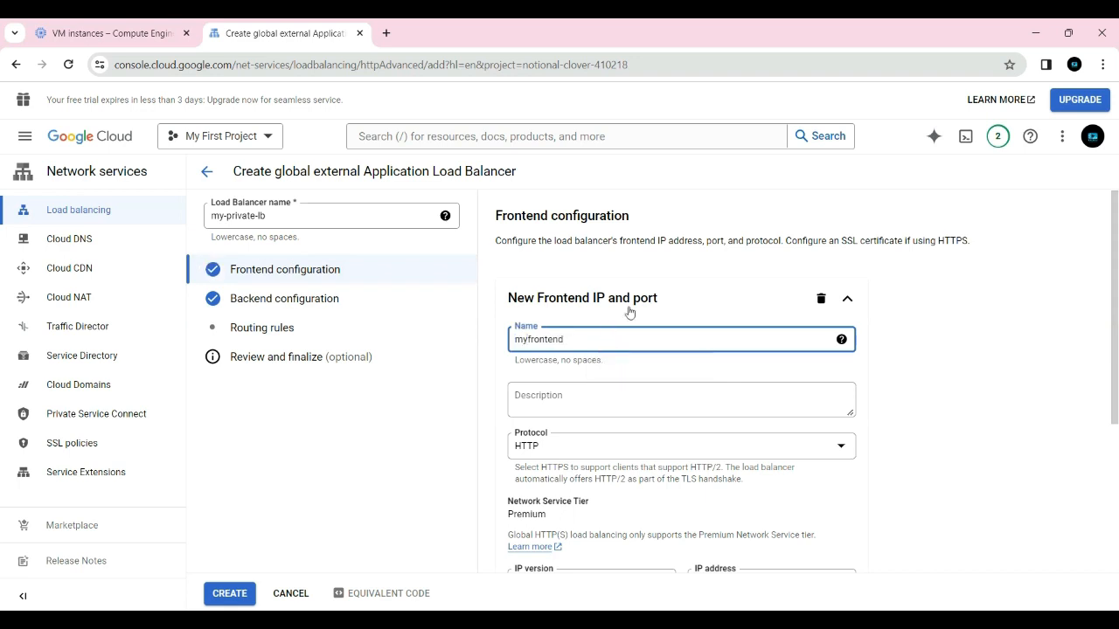
{"action": "scroll", "coordinate": [629, 313], "scroll_direction": "down", "scroll_amount": 2}
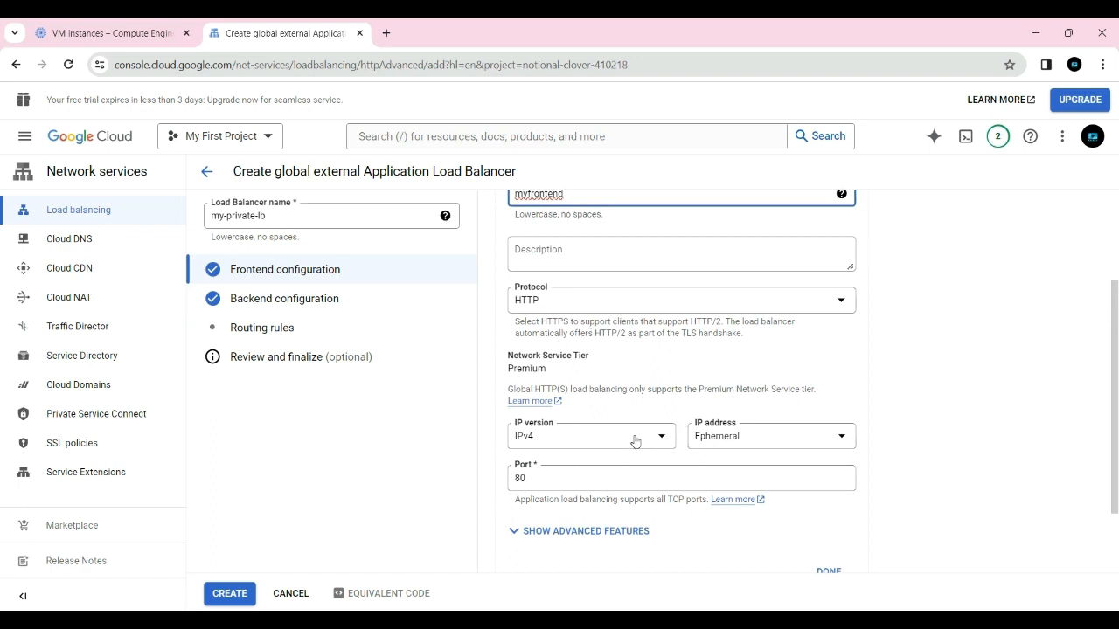
{"action": "scroll", "coordinate": [695, 489], "scroll_direction": "down", "scroll_amount": 1}
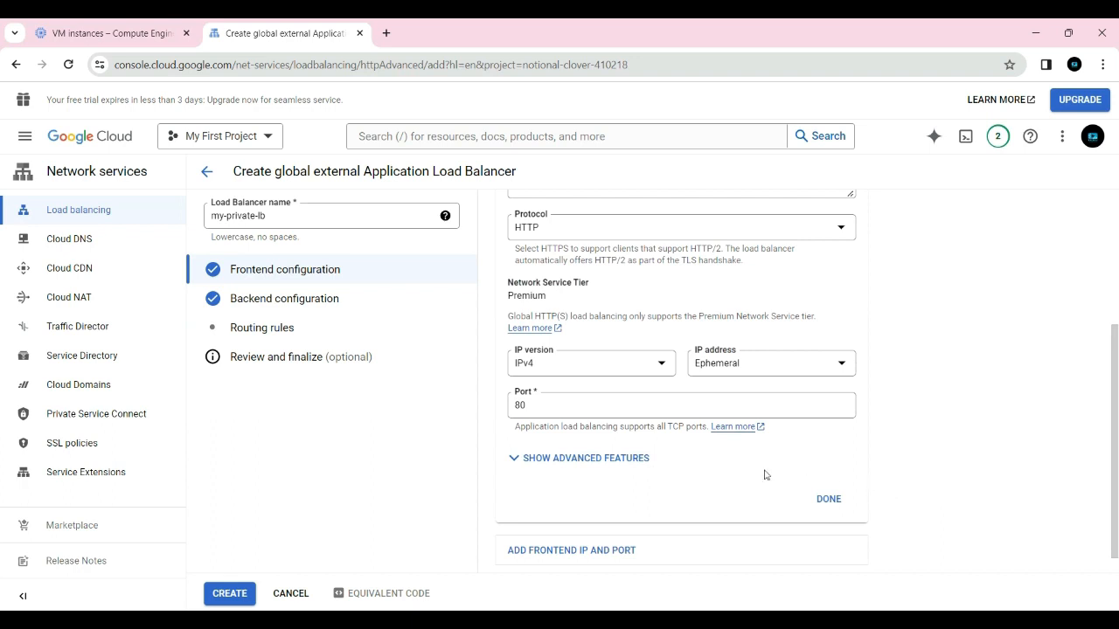
{"action": "left_click", "coordinate": [832, 502]}
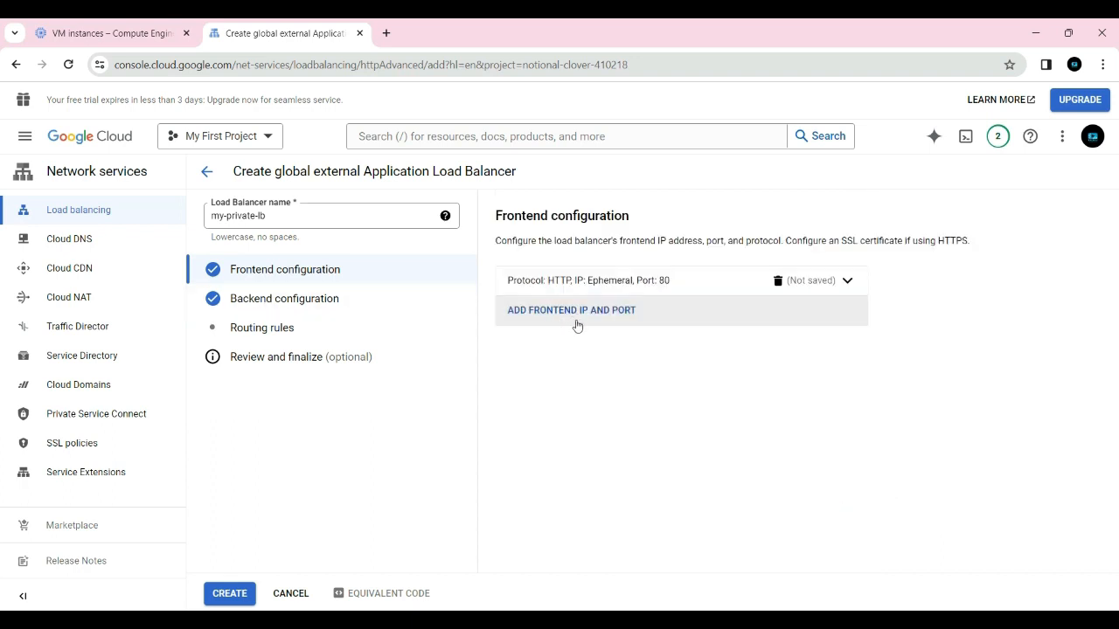
Start creating a backend service named my-backend-service in the load balancer's backend configuration
{"action": "left_click", "coordinate": [289, 306]}
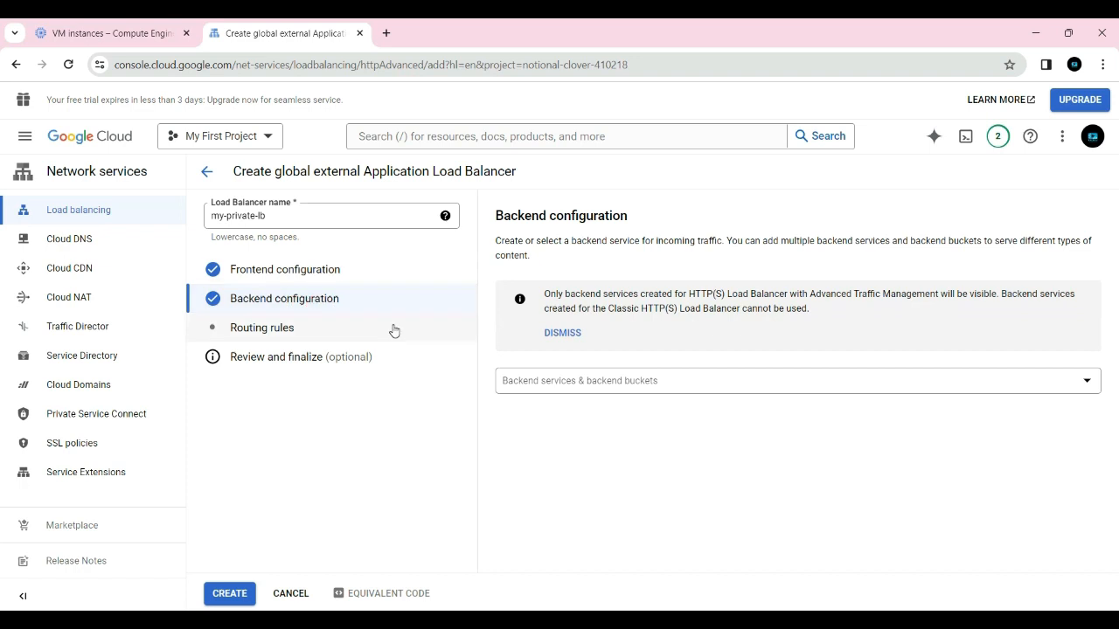
{"action": "left_click", "coordinate": [694, 387]}
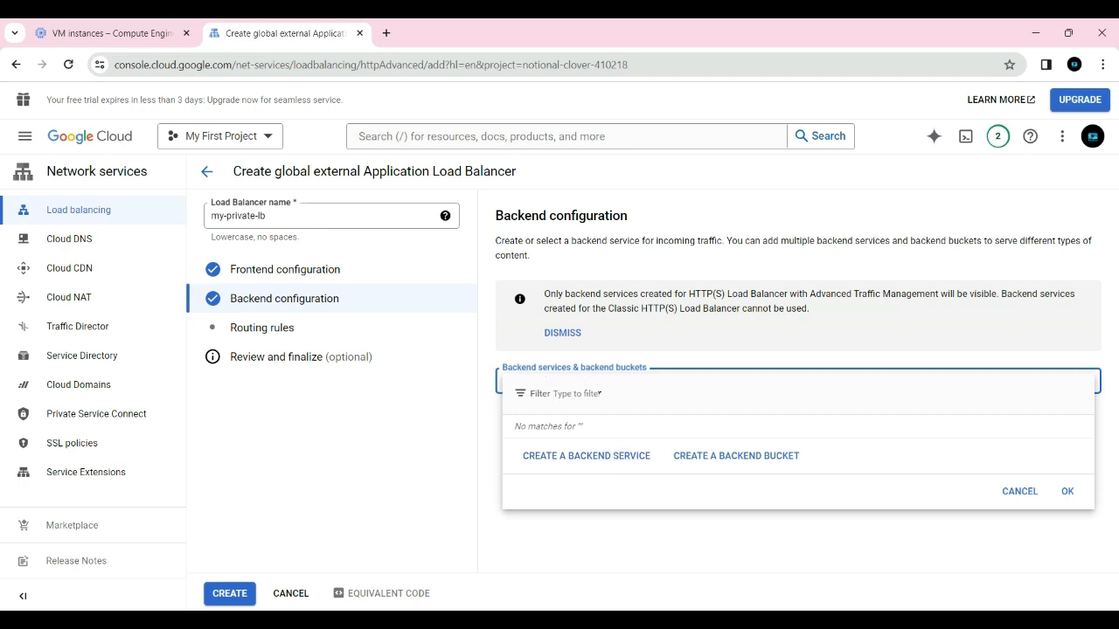
{"action": "left_click", "coordinate": [612, 460]}
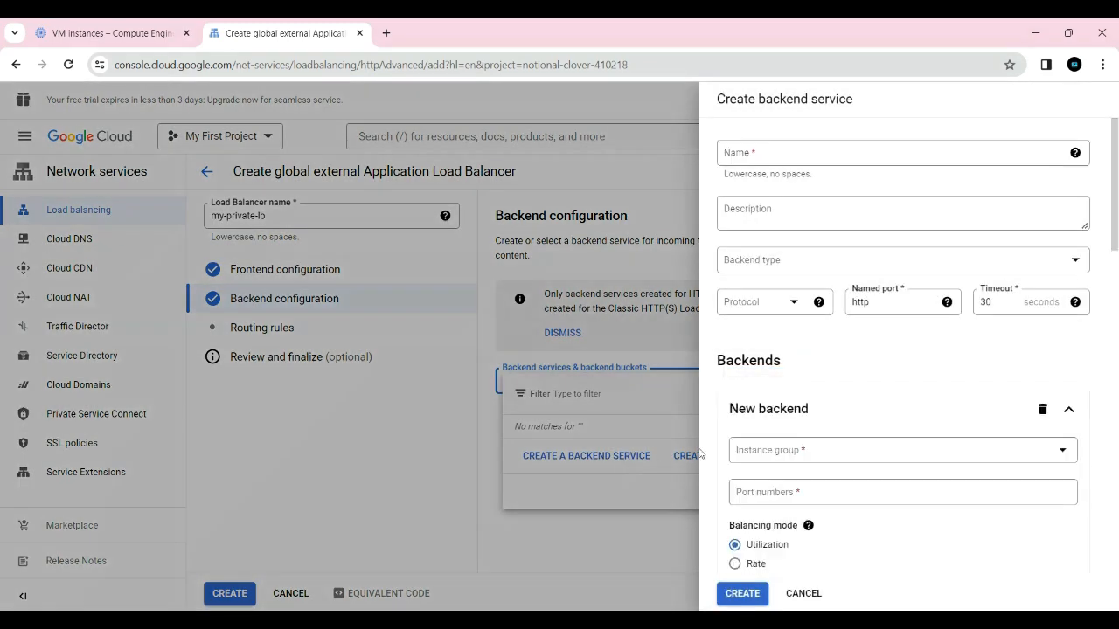
{"action": "left_click", "coordinate": [767, 152]}
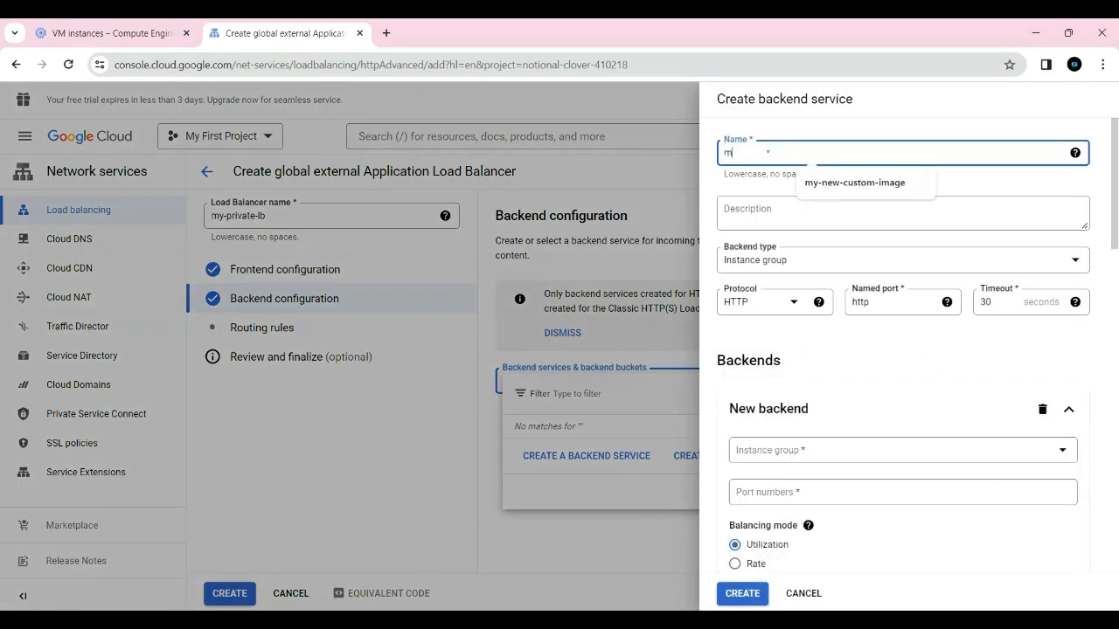
{"action": "type", "text": "my-backend"}
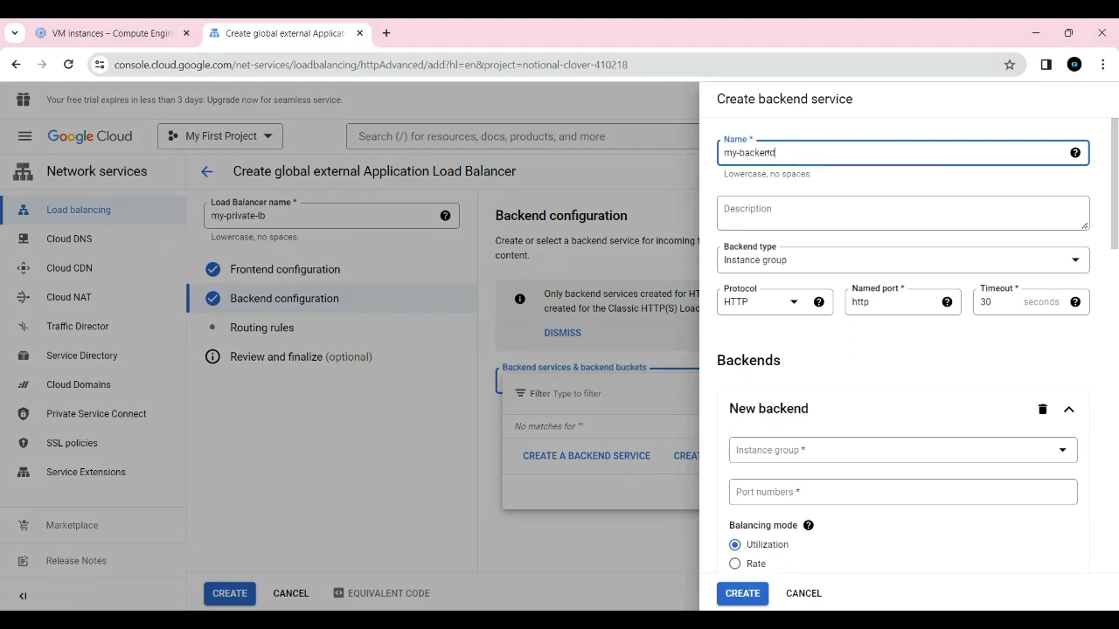
{"action": "type", "text": "-service"}
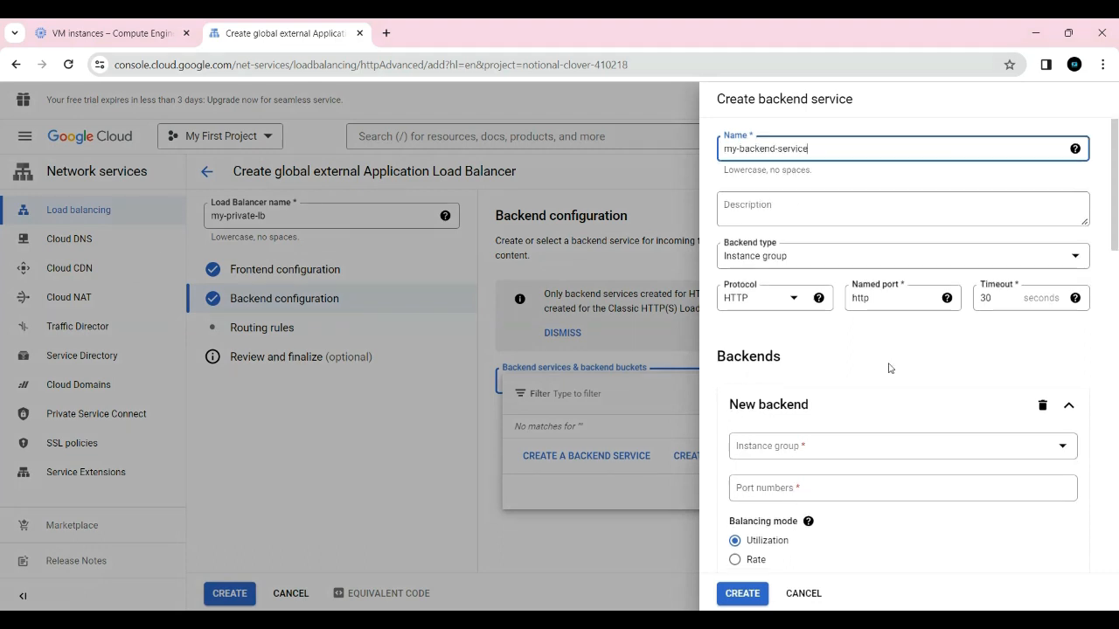
{"action": "scroll", "coordinate": [866, 384], "scroll_direction": "down", "scroll_amount": 1}
{"action": "scroll", "coordinate": [820, 199], "scroll_direction": "up", "scroll_amount": 1}
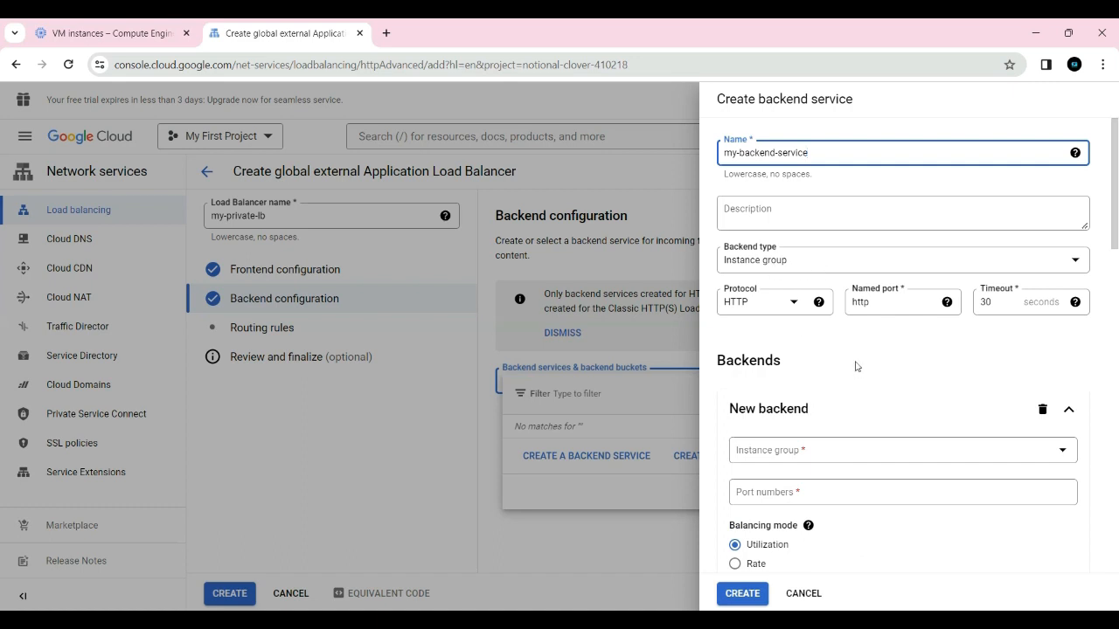
Add instance-group (us-central1-c) as the backend on port 80, keeping Utilization balancing at 80% maximum and 100% capacity
{"action": "scroll", "coordinate": [868, 416], "scroll_direction": "down", "scroll_amount": 1}
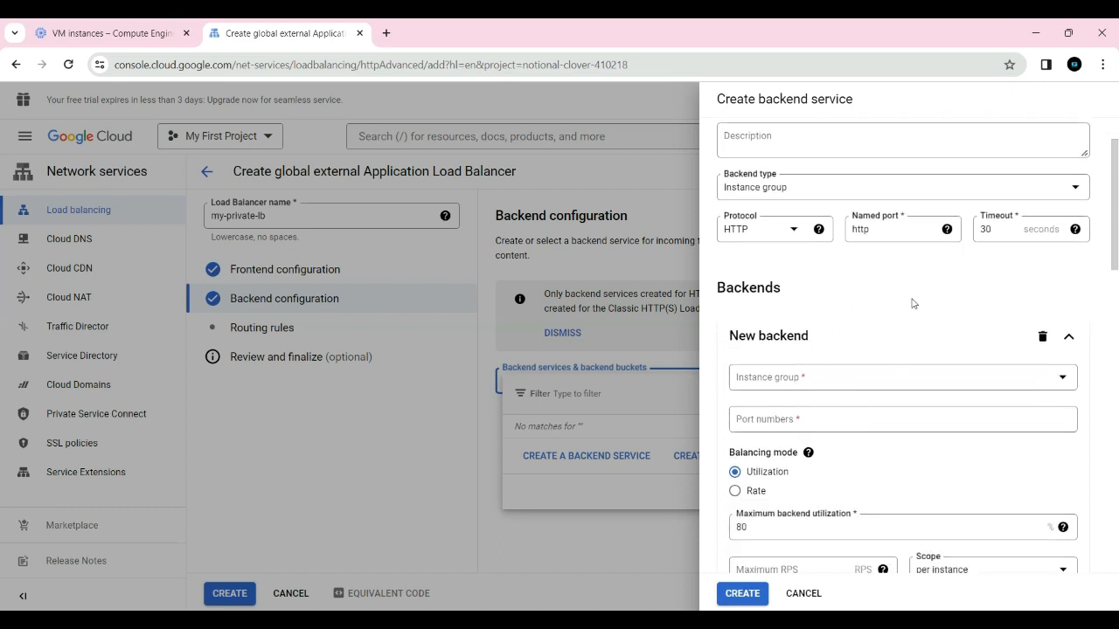
{"action": "left_click", "coordinate": [872, 385]}
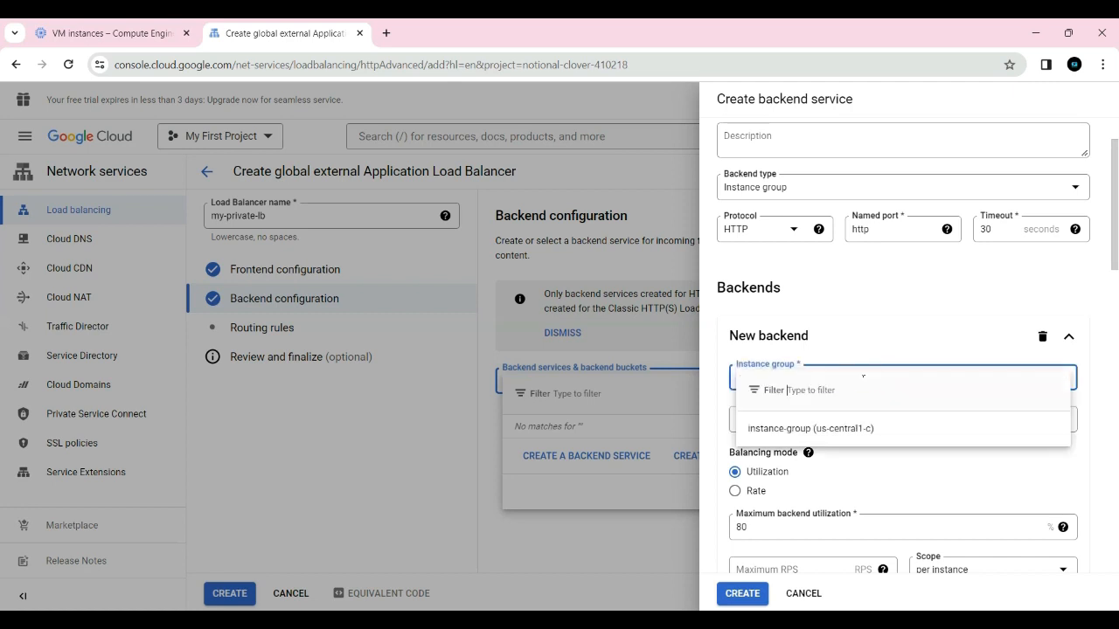
{"action": "left_click", "coordinate": [855, 433]}
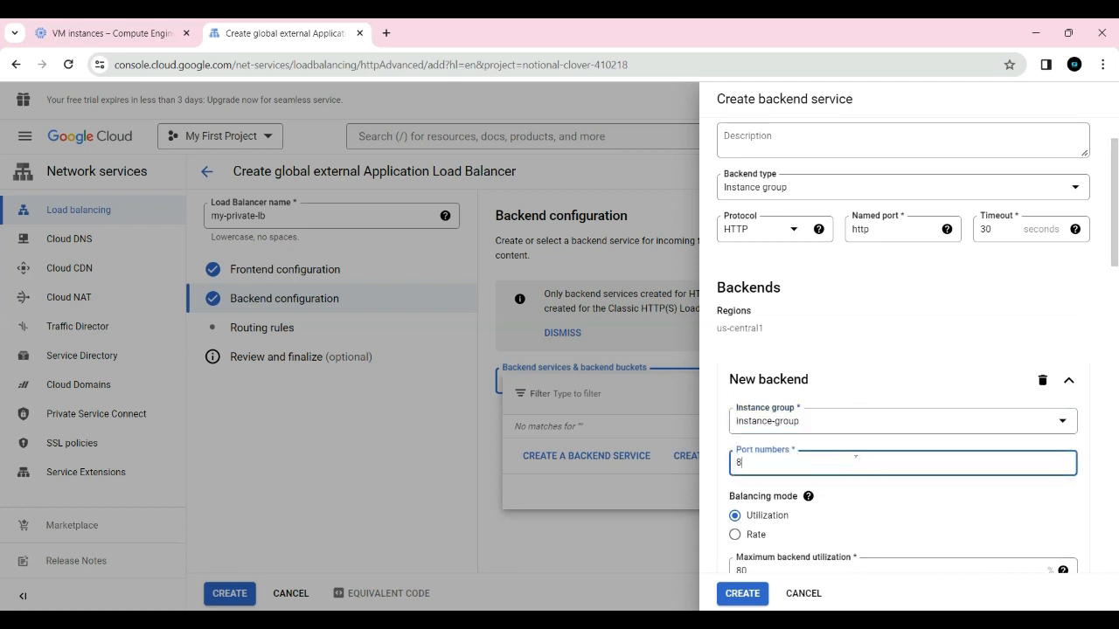
{"action": "left_click", "coordinate": [854, 337]}
{"action": "scroll", "coordinate": [813, 411], "scroll_direction": "down", "scroll_amount": 3}
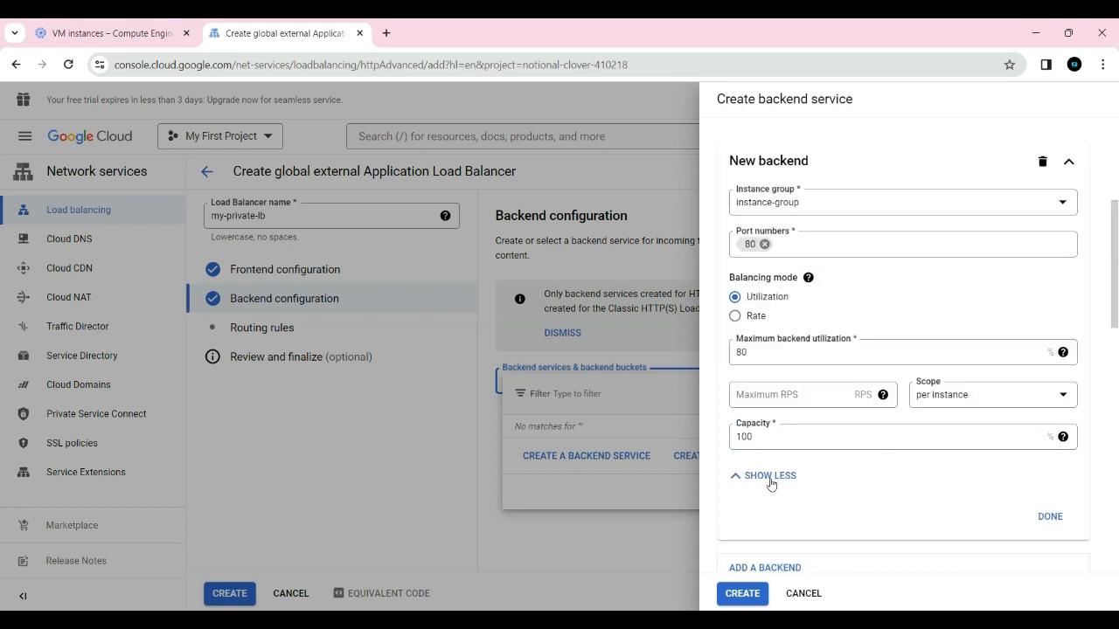
{"action": "left_click", "coordinate": [1053, 525]}
Review the default Cloud CDN, security and advanced settings and try to create the backend service without a health check
{"action": "scroll", "coordinate": [855, 387], "scroll_direction": "down", "scroll_amount": 5}
{"action": "scroll", "coordinate": [821, 390], "scroll_direction": "up", "scroll_amount": 1}
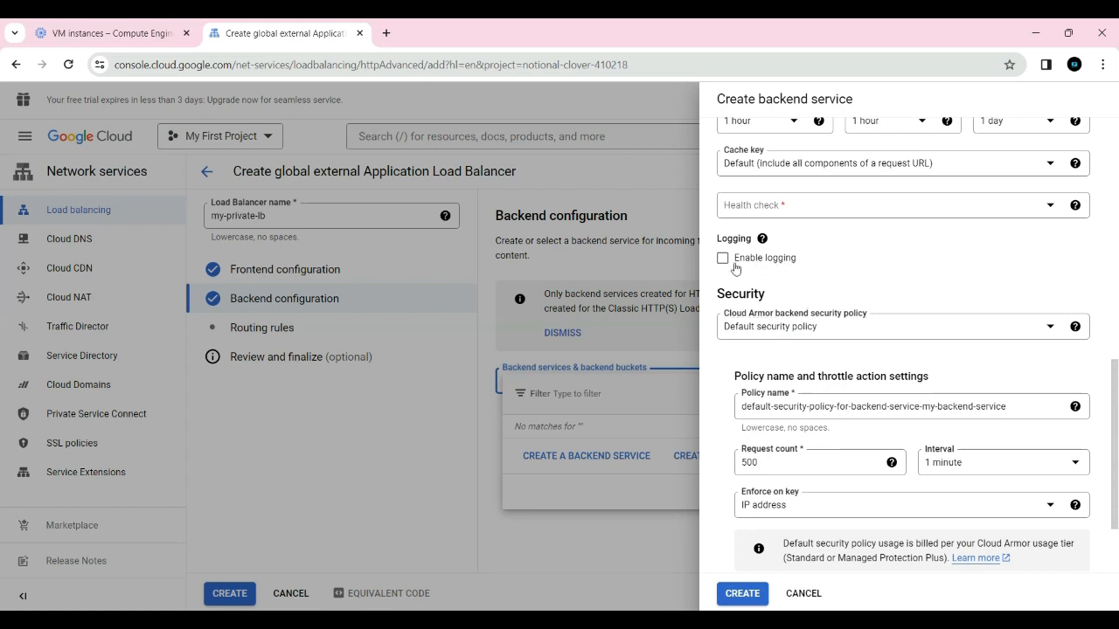
{"action": "scroll", "coordinate": [884, 371], "scroll_direction": "down", "scroll_amount": 4}
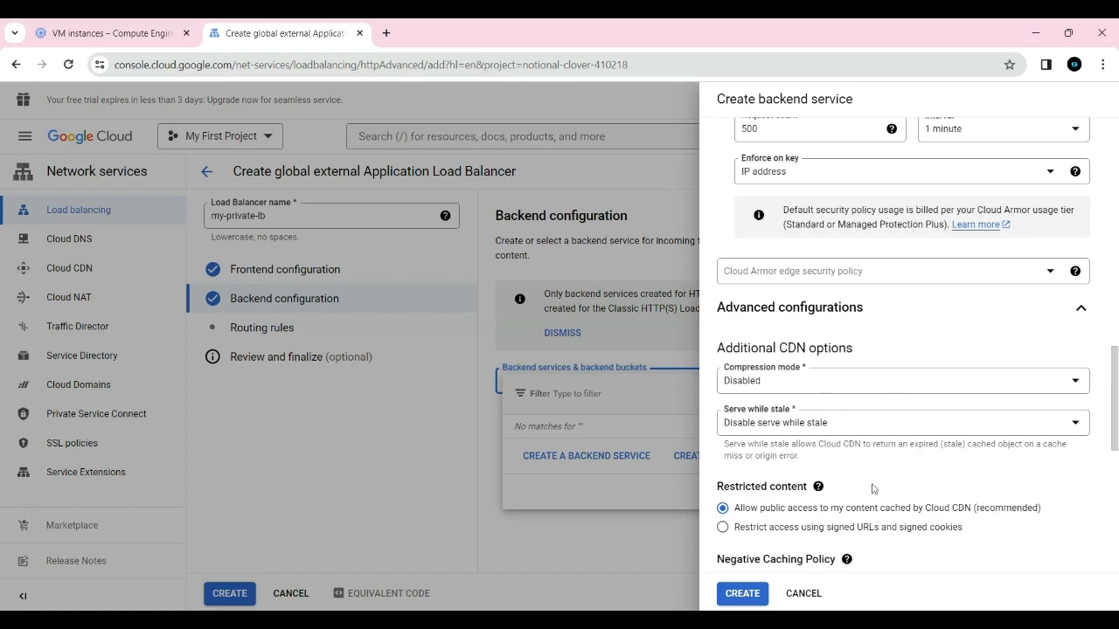
{"action": "scroll", "coordinate": [873, 489], "scroll_direction": "down", "scroll_amount": 2}
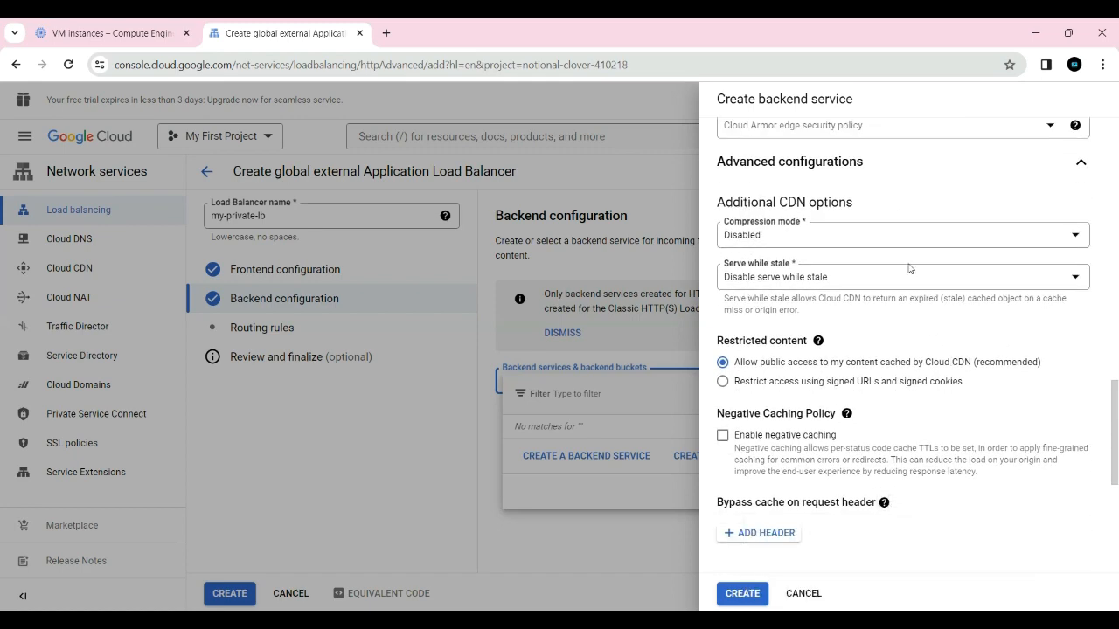
{"action": "scroll", "coordinate": [905, 404], "scroll_direction": "down", "scroll_amount": 4}
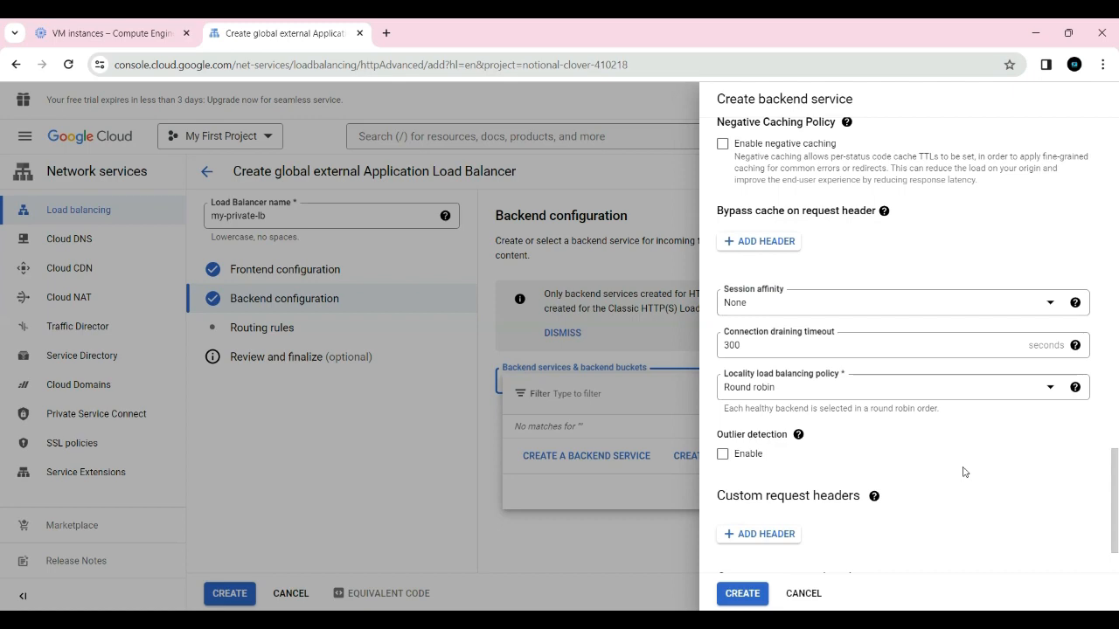
{"action": "scroll", "coordinate": [919, 477], "scroll_direction": "up", "scroll_amount": 9}
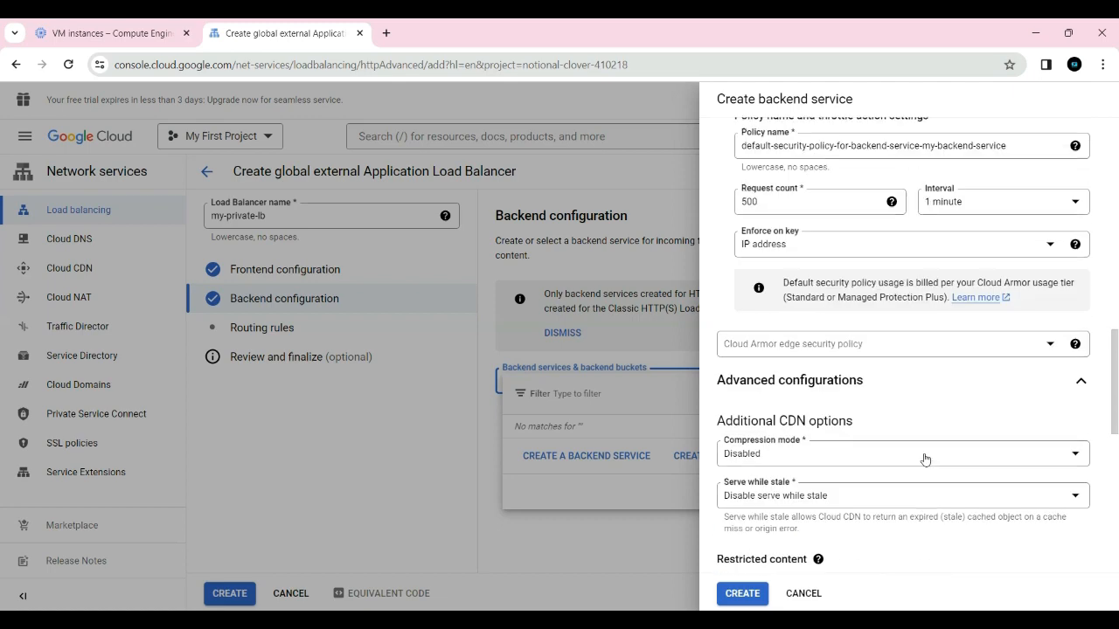
{"action": "scroll", "coordinate": [925, 458], "scroll_direction": "up", "scroll_amount": 3}
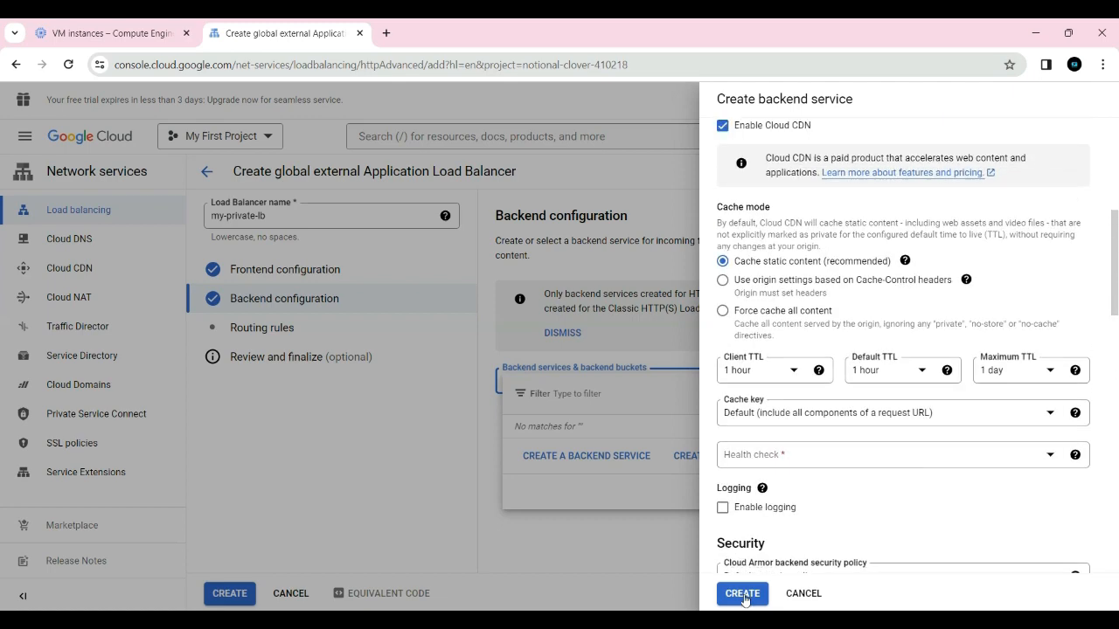
{"action": "left_click", "coordinate": [743, 597]}
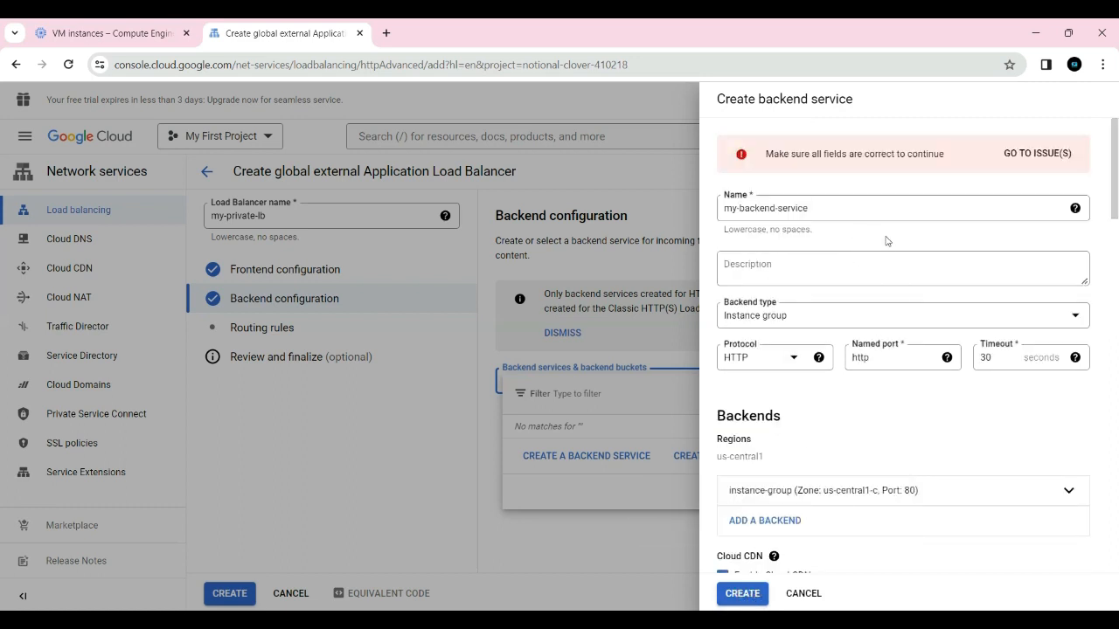
Assign the existing my-server-check health check to the backend service
{"action": "scroll", "coordinate": [843, 237], "scroll_direction": "down", "scroll_amount": 7}
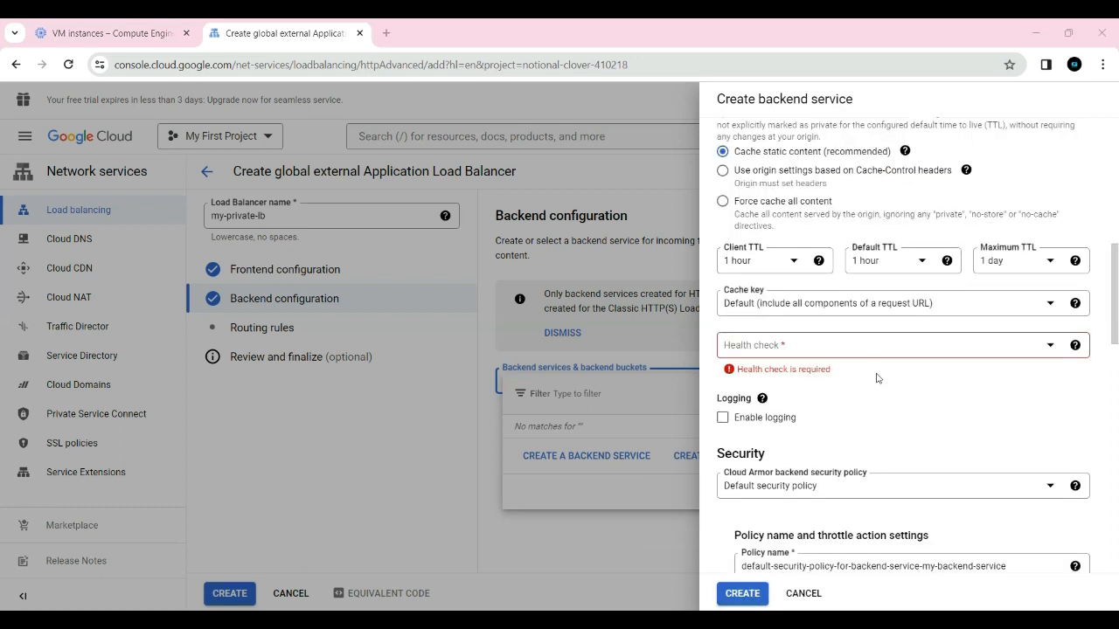
{"action": "left_click", "coordinate": [829, 346]}
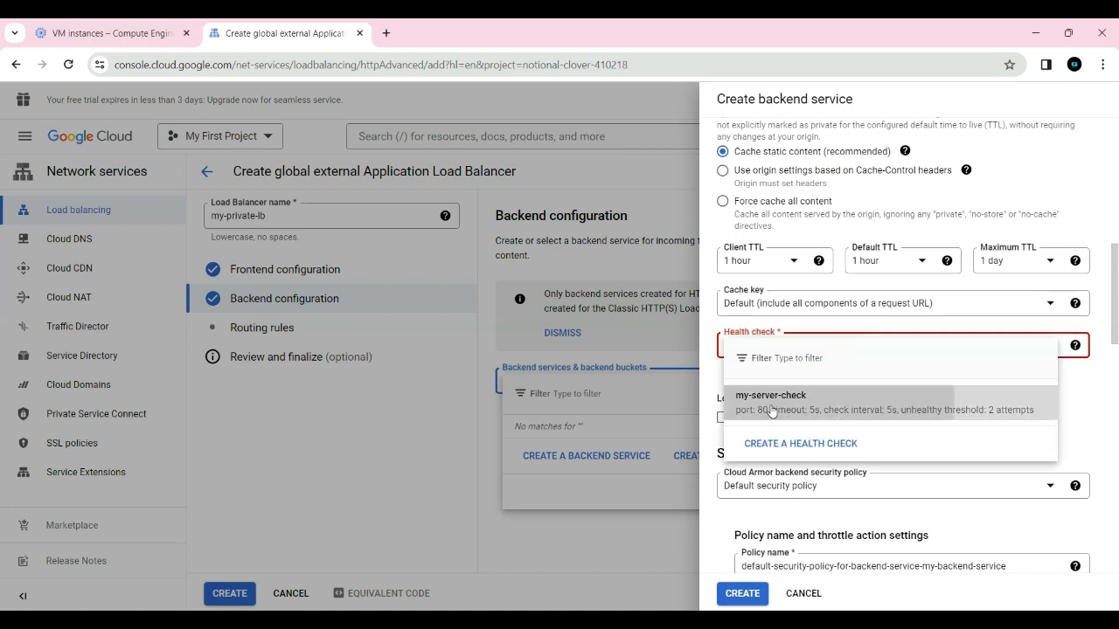
{"action": "left_click", "coordinate": [772, 411]}
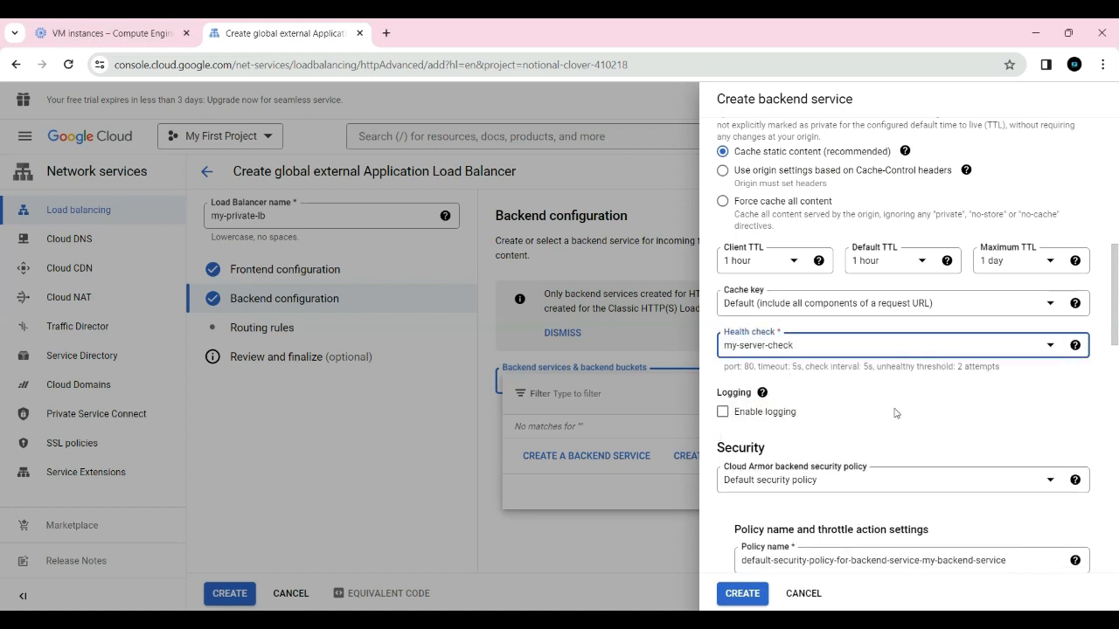
Create my-backend-service, keeping Cloud CDN enabled and the default security policy and advanced configurations
{"action": "scroll", "coordinate": [794, 339], "scroll_direction": "up", "scroll_amount": 3}
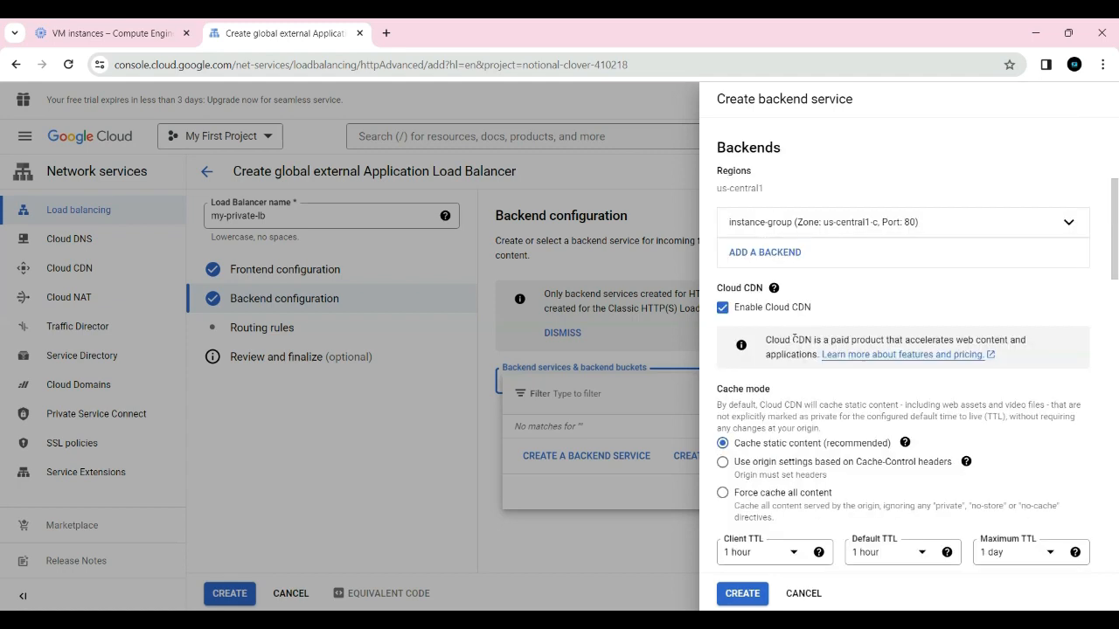
{"action": "scroll", "coordinate": [793, 339], "scroll_direction": "down", "scroll_amount": 3}
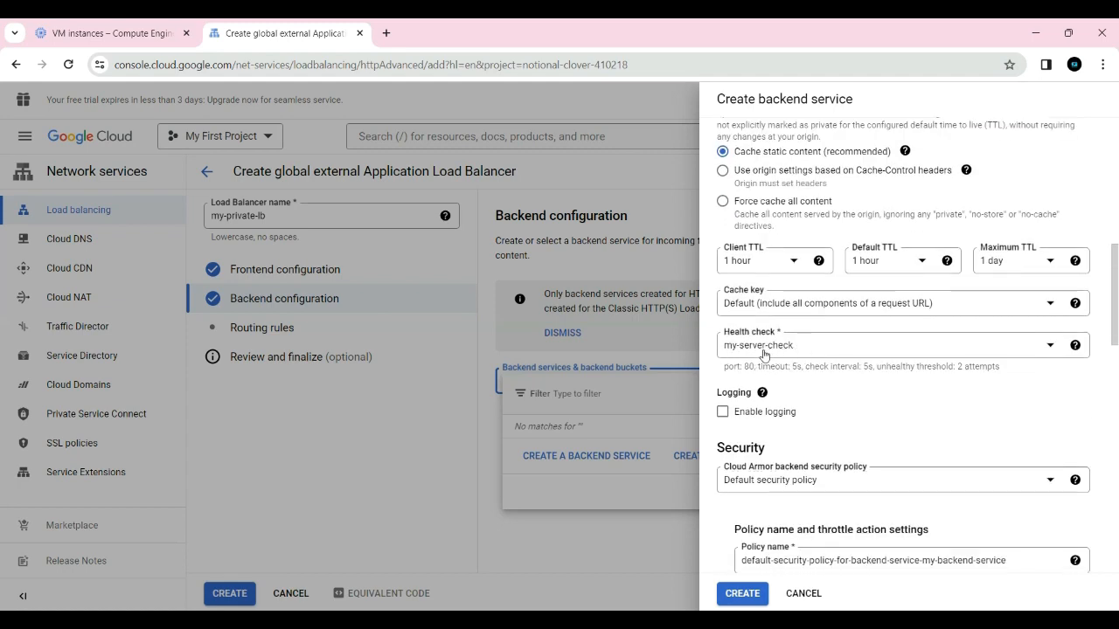
{"action": "scroll", "coordinate": [852, 387], "scroll_direction": "down", "scroll_amount": 1}
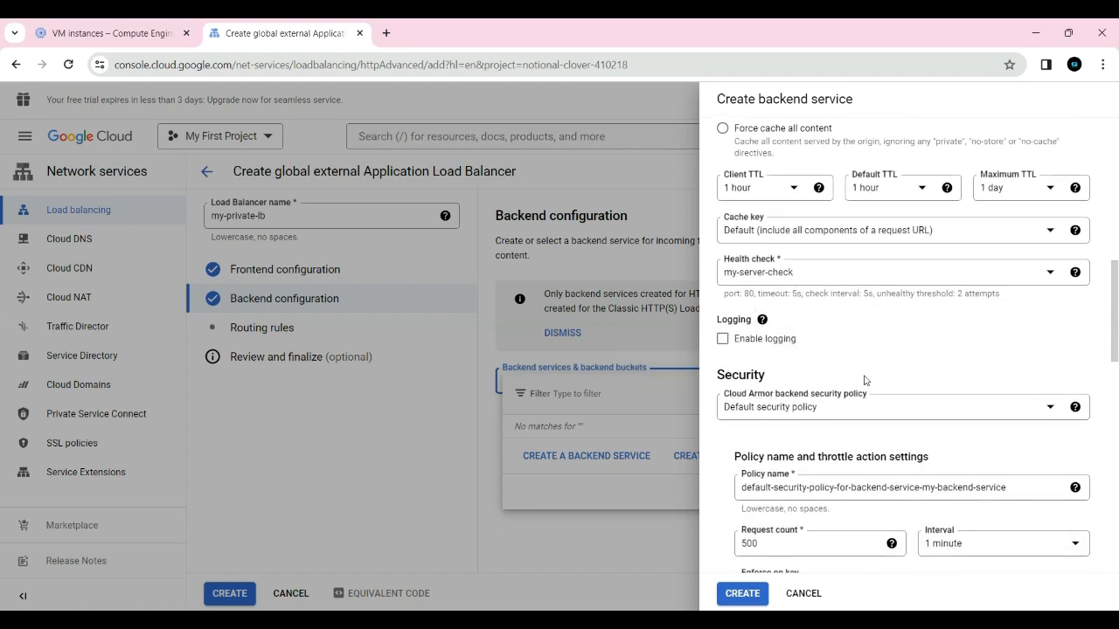
{"action": "scroll", "coordinate": [861, 384], "scroll_direction": "down", "scroll_amount": 6}
{"action": "mouse_move", "coordinate": [819, 462]}
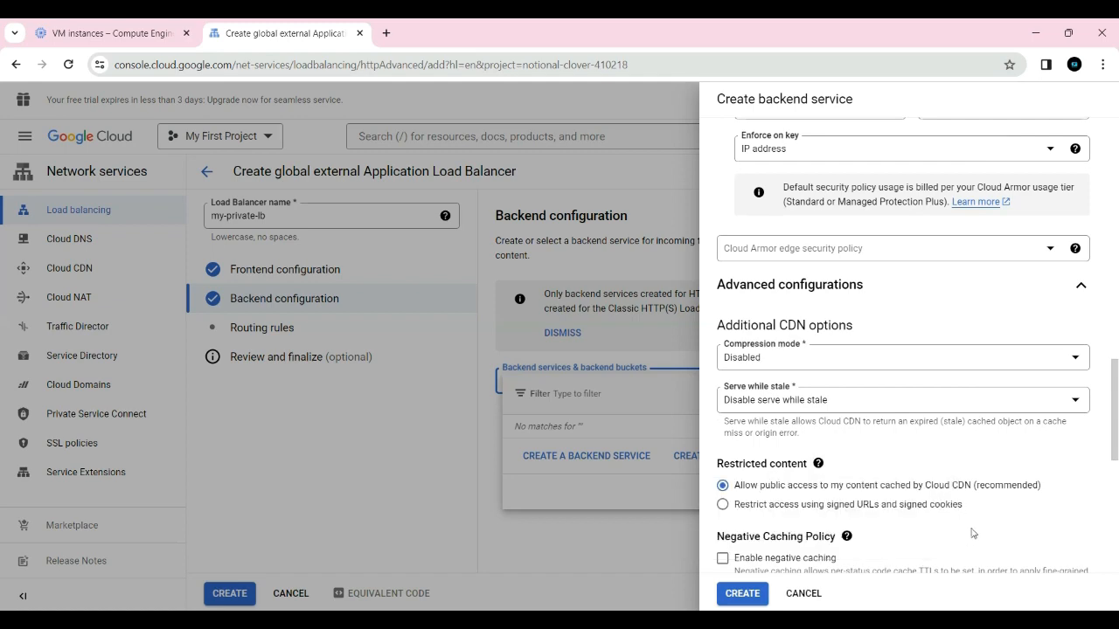
{"action": "scroll", "coordinate": [774, 542], "scroll_direction": "down", "scroll_amount": 2}
{"action": "scroll", "coordinate": [774, 516], "scroll_direction": "down", "scroll_amount": 1}
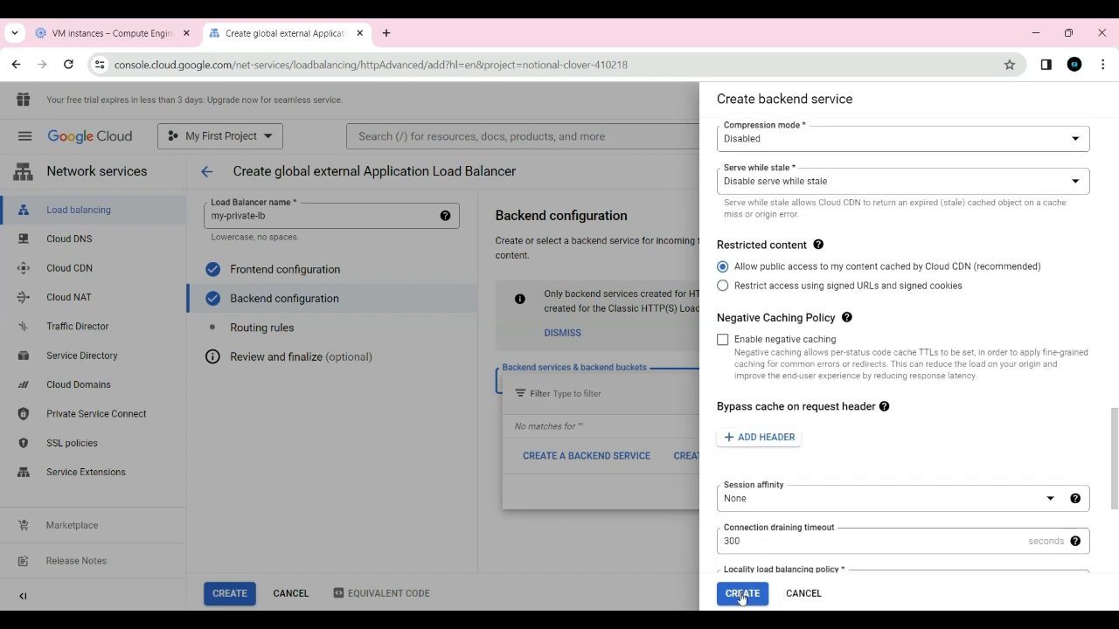
{"action": "scroll", "coordinate": [790, 519], "scroll_direction": "down", "scroll_amount": 3}
{"action": "left_click", "coordinate": [743, 593]}
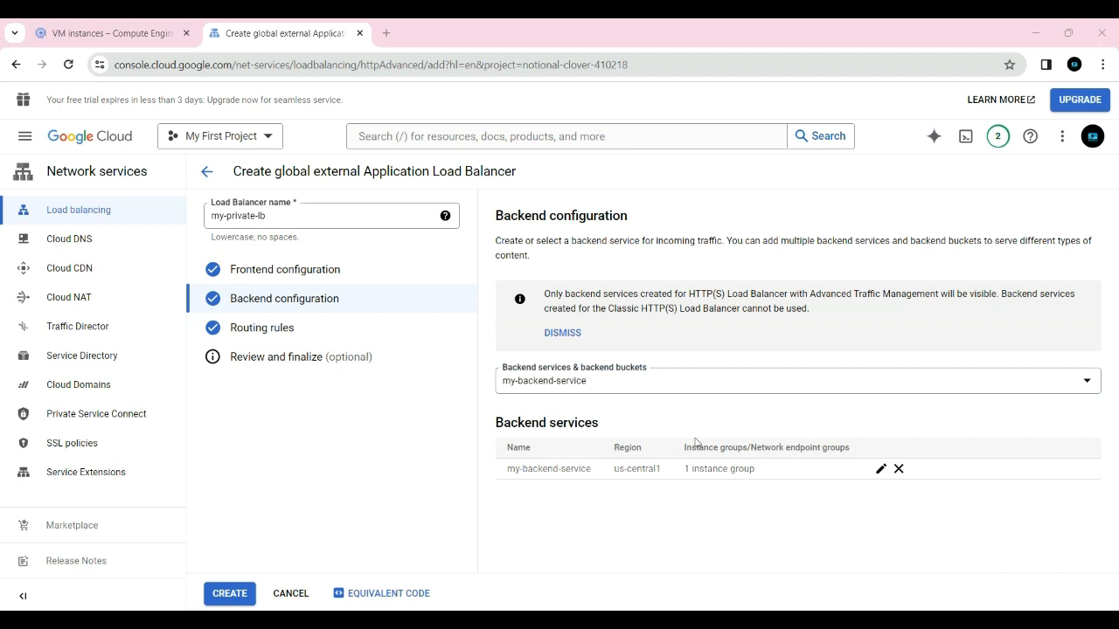
Review the configuration of my-private-lb, create the load balancer and dismiss the notification
{"action": "left_click", "coordinate": [267, 361]}
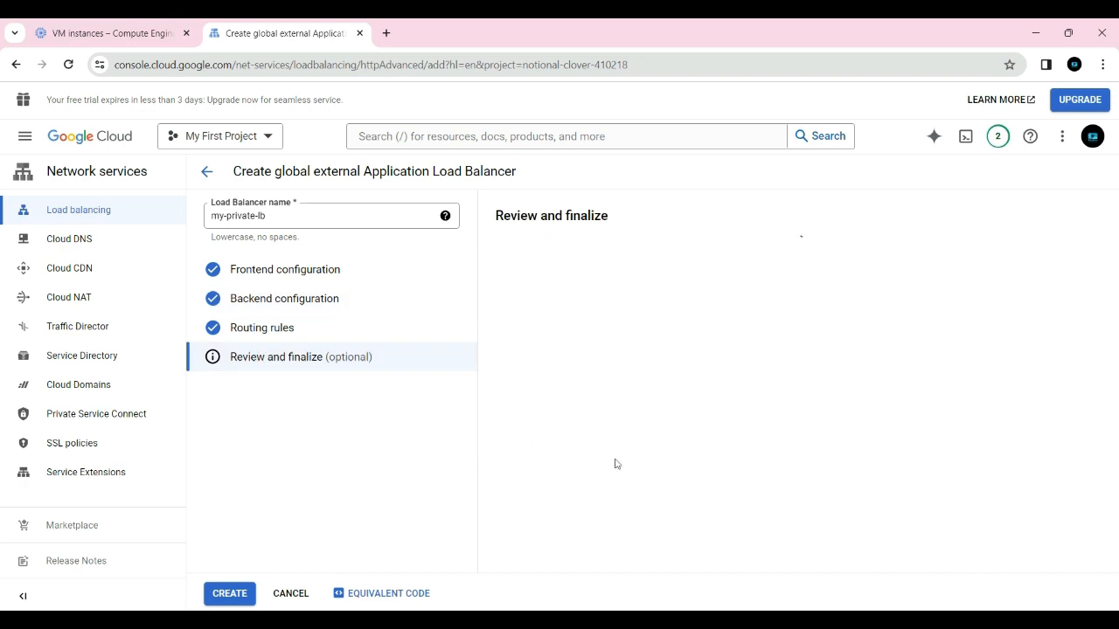
{"action": "left_click", "coordinate": [228, 596]}
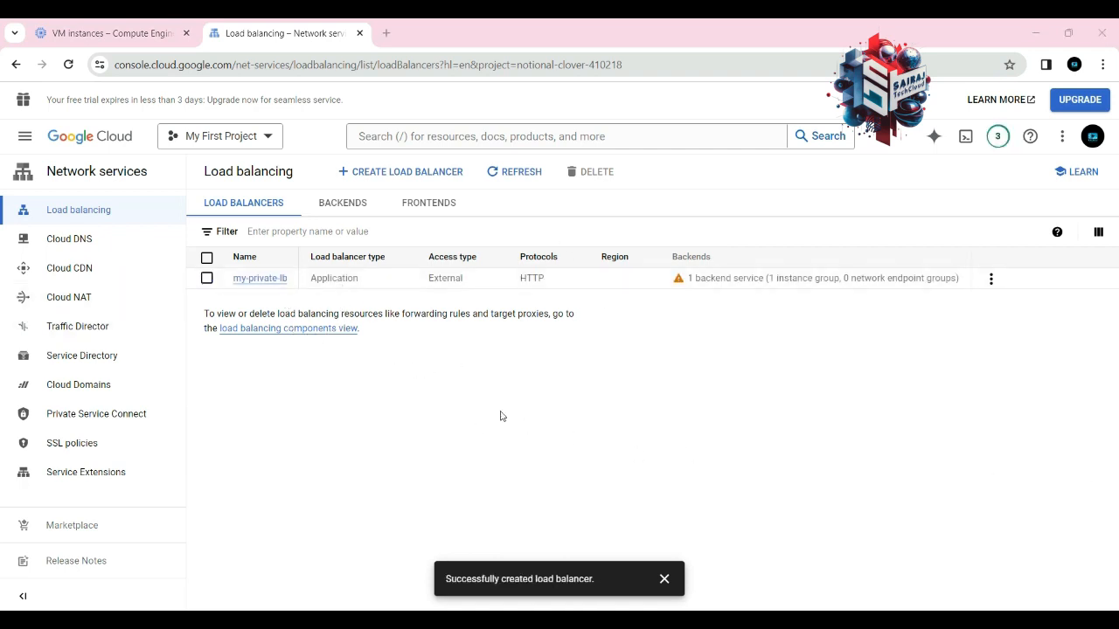
{"action": "left_click", "coordinate": [665, 578]}
Review the details of my-private-lb, then delete the load balancer together with its backend service my-backend-service
{"action": "scroll", "coordinate": [375, 405], "scroll_direction": "down", "scroll_amount": 3}
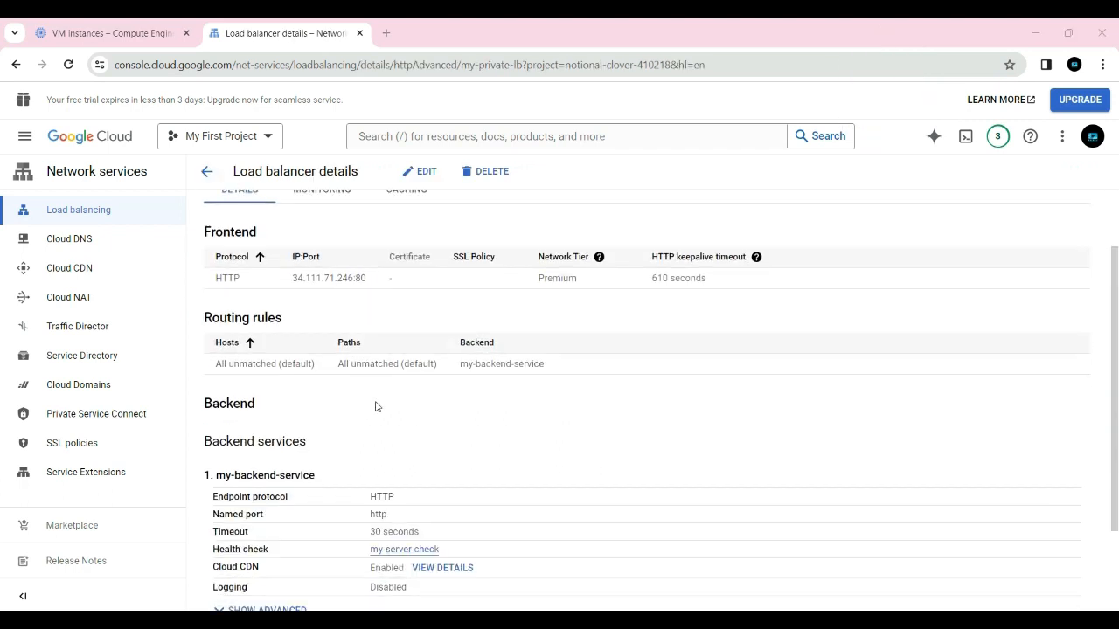
{"action": "scroll", "coordinate": [414, 462], "scroll_direction": "up", "scroll_amount": 3}
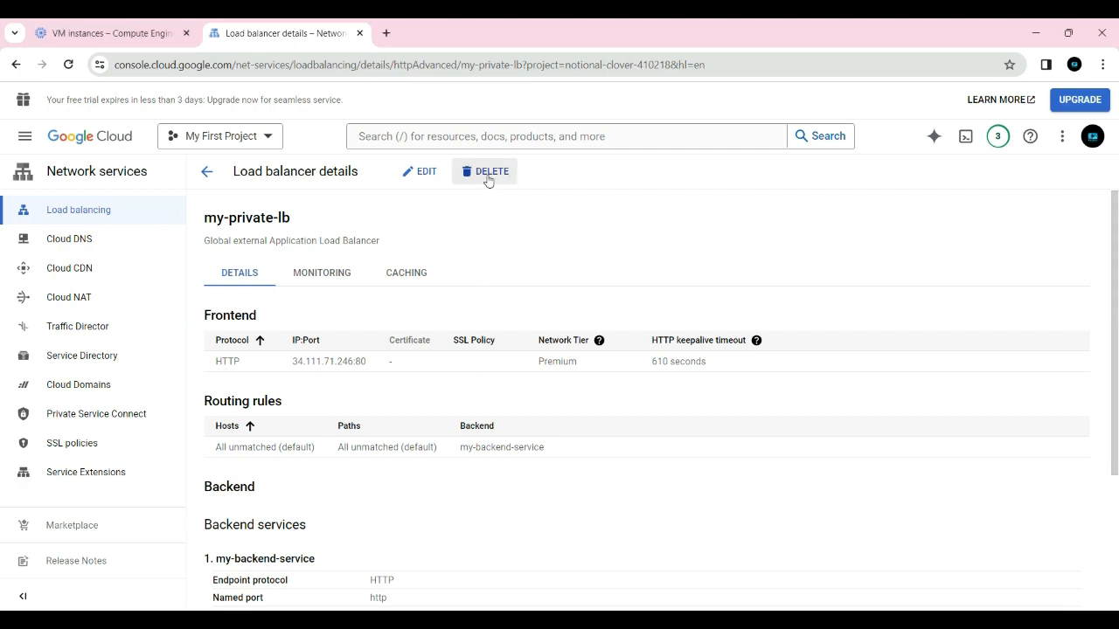
{"action": "left_click", "coordinate": [489, 175]}
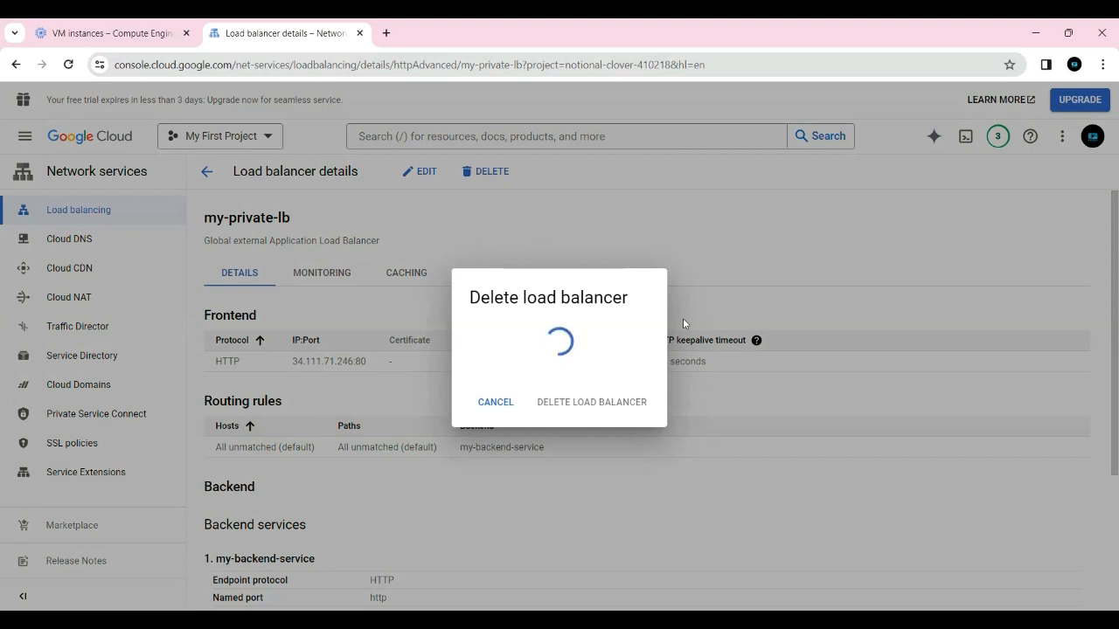
{"action": "left_click", "coordinate": [379, 362]}
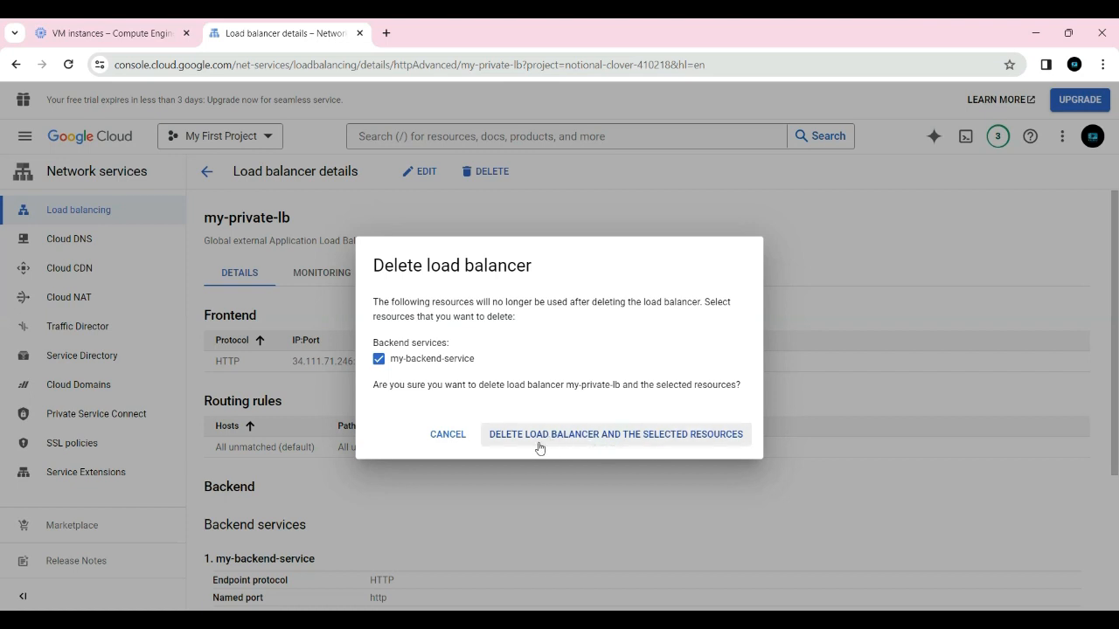
{"action": "left_click", "coordinate": [610, 442]}
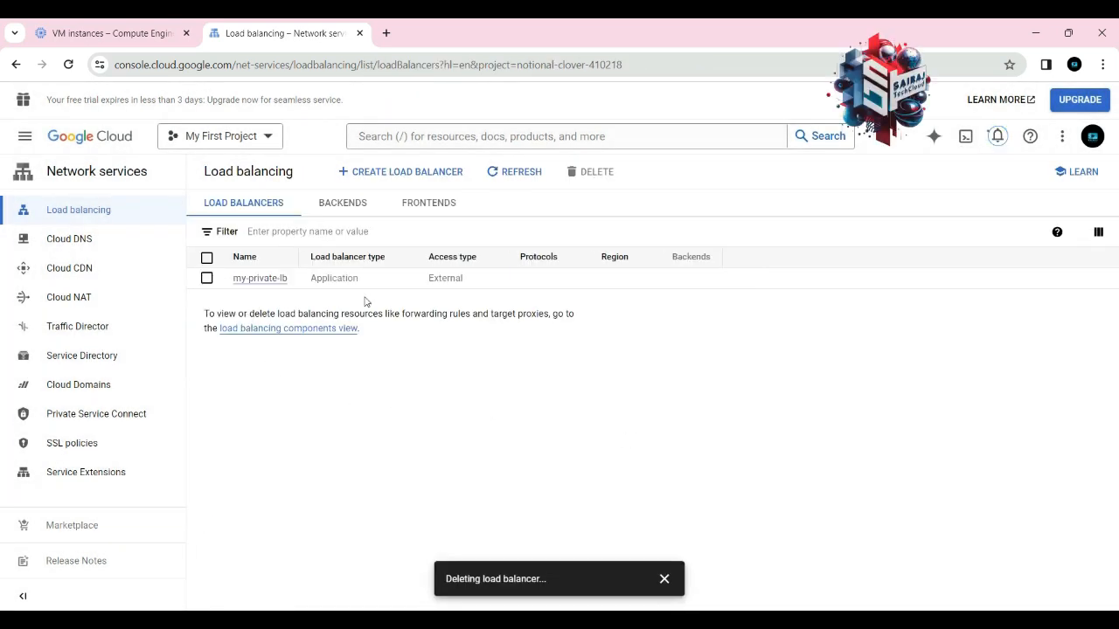